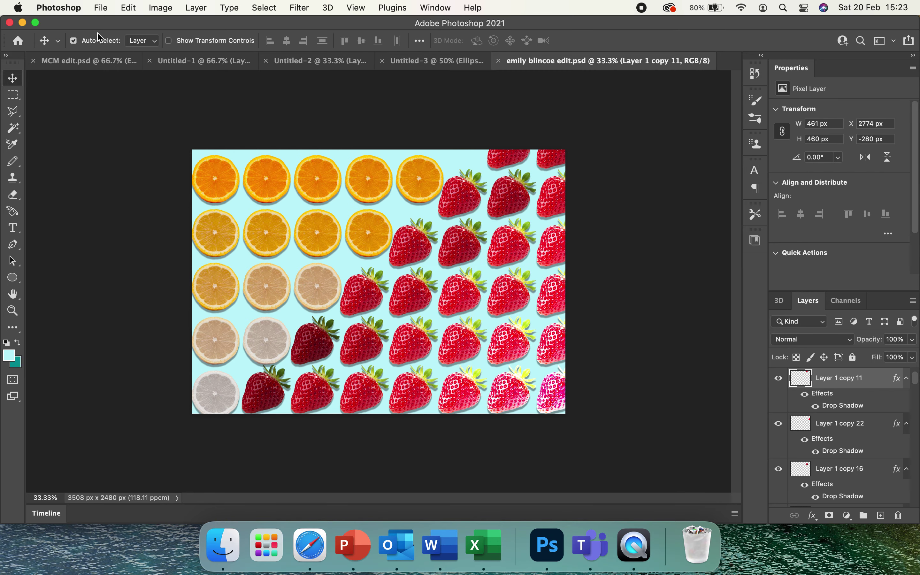
- Create a blank document from the Custom 297 x 210 mm preset and unlock its Background into Layer 0
click(106, 6)
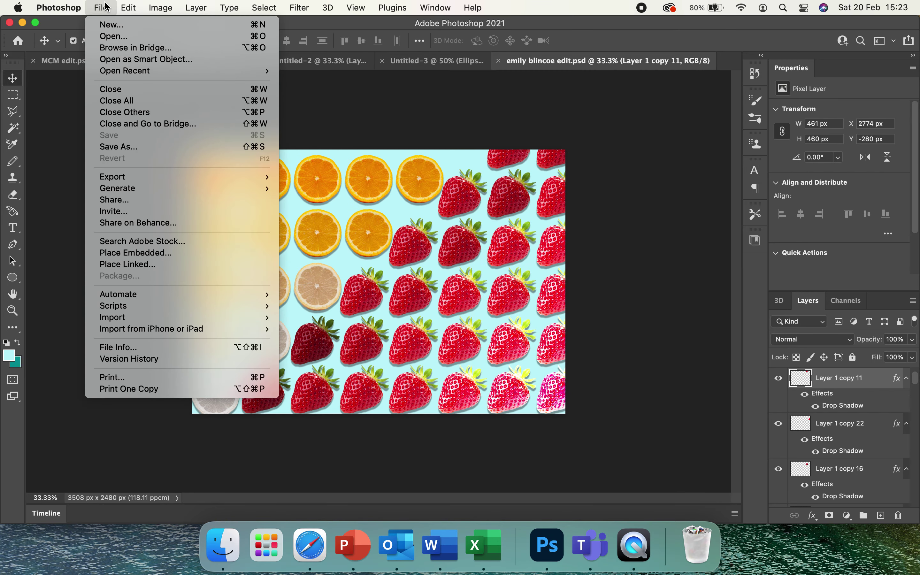
click(110, 26)
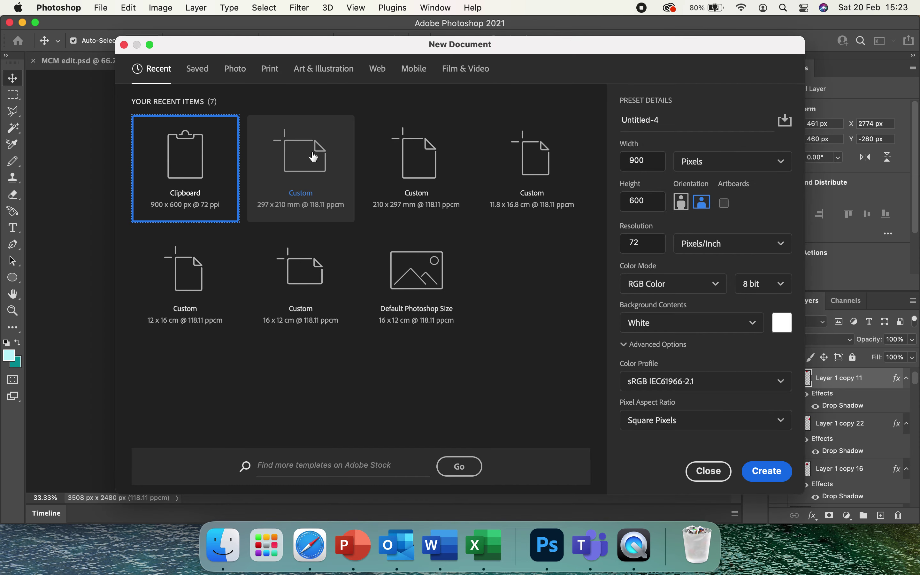
click(314, 156)
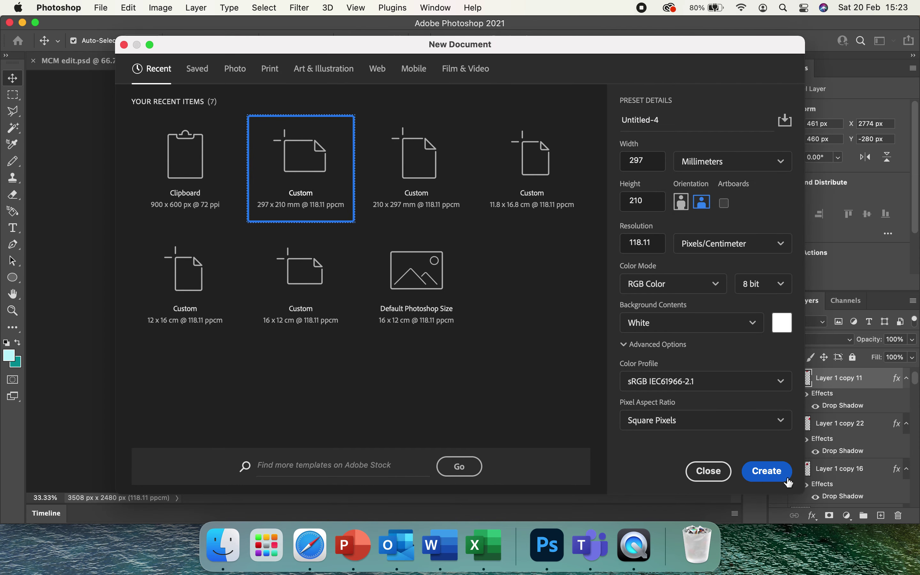
click(767, 471)
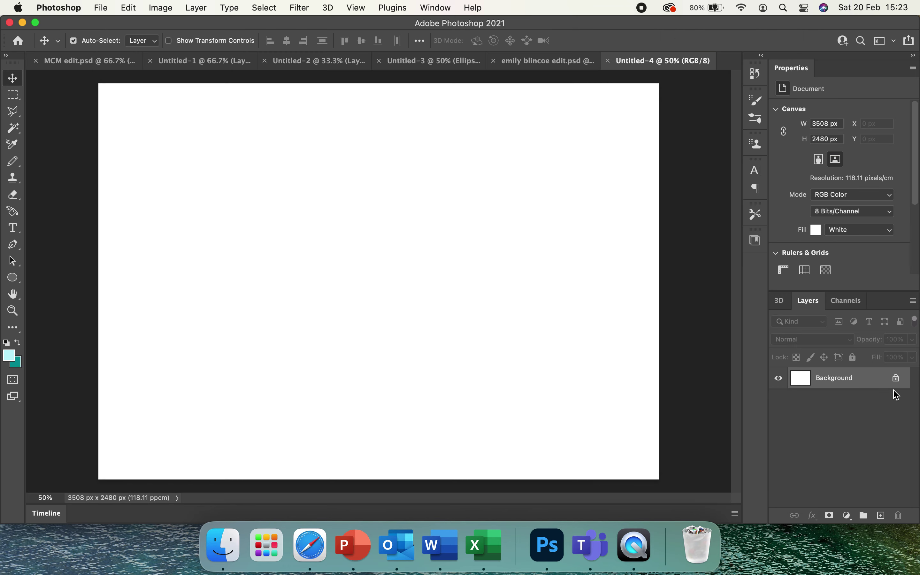
click(897, 379)
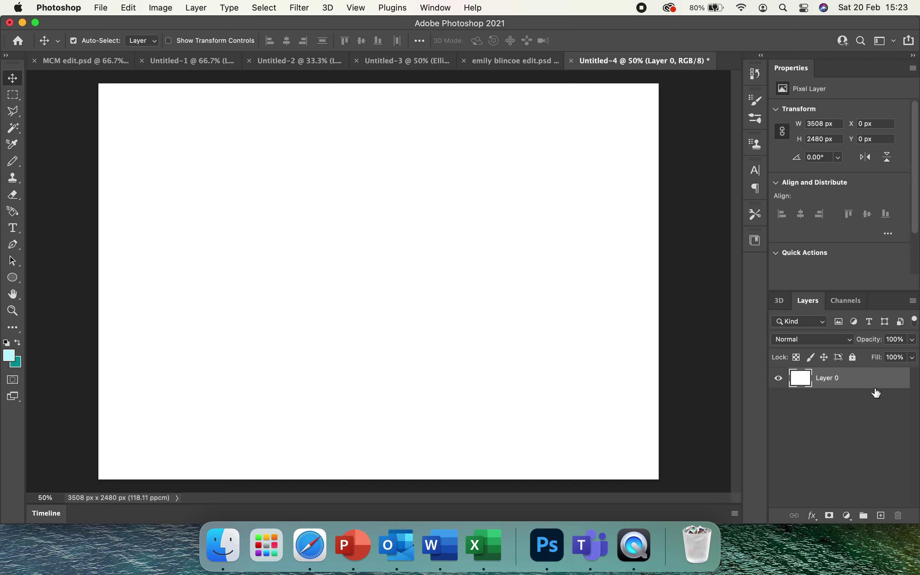
click(321, 540)
- Replace the lemon query with 'strawberry' in Google Images and run the search
click(371, 92)
key(super+a)
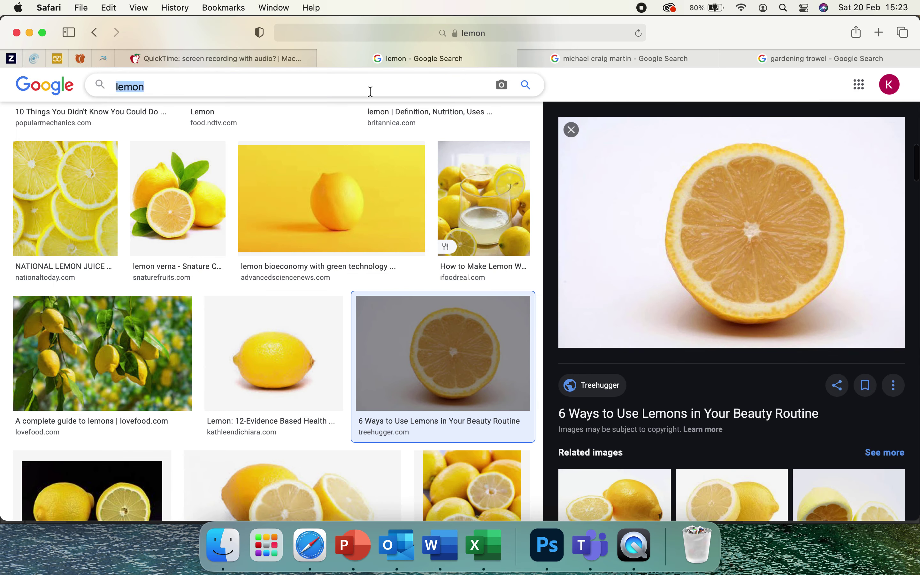
text(strawbe)
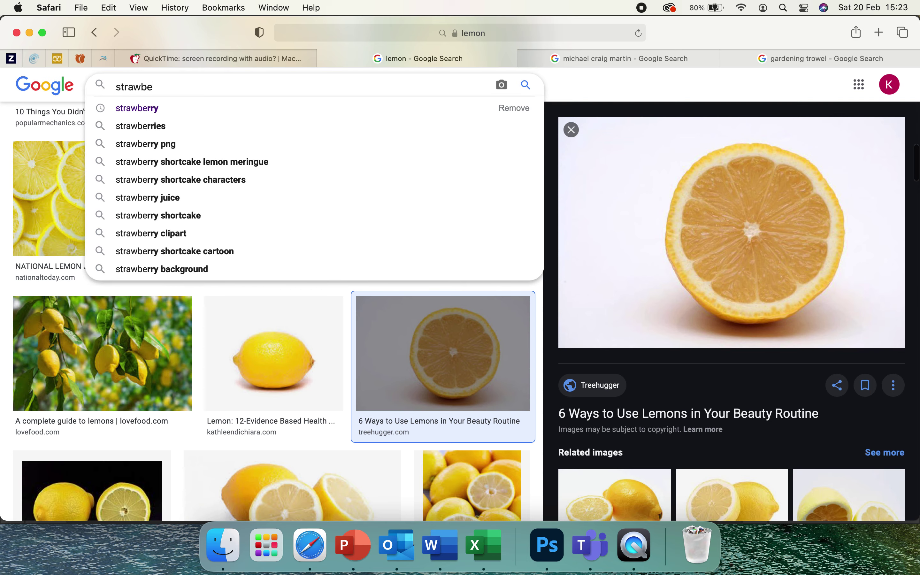
text(rry)
key(Return)
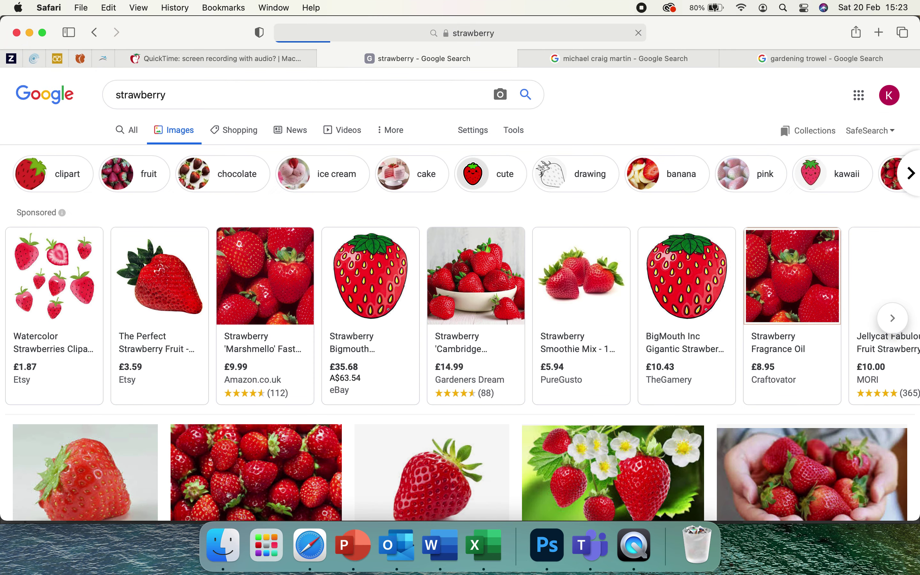
scroll(356, 363, down, 5)
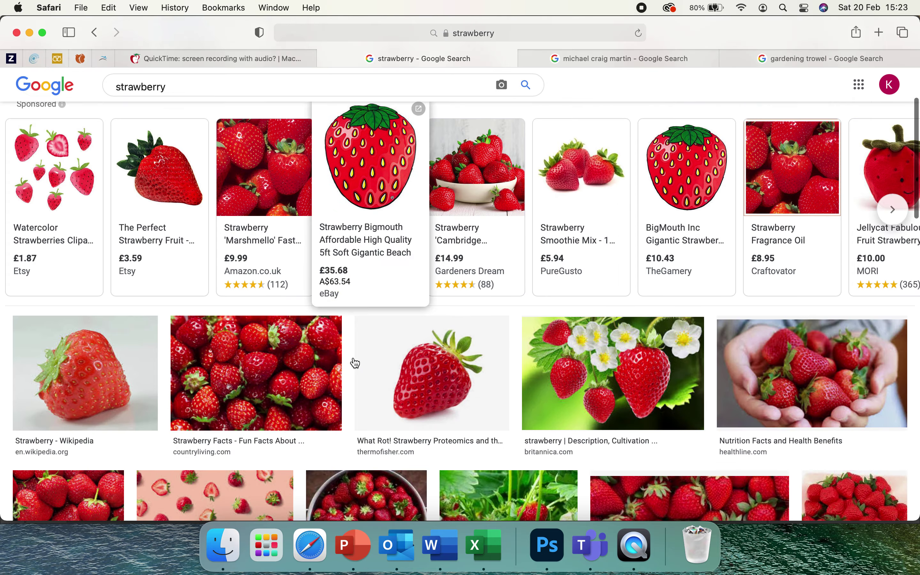
click(430, 317)
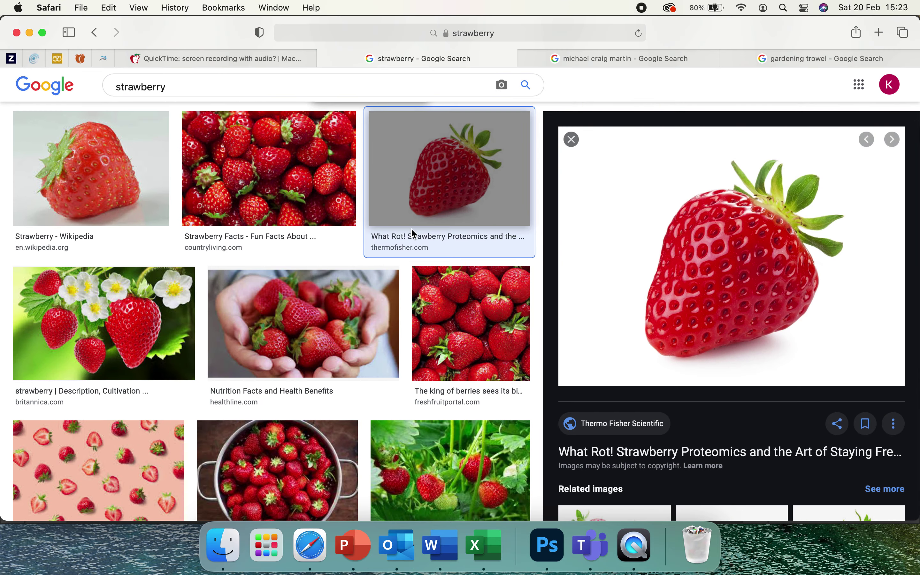
- Filter the strawberry image results to Large size only
scroll(411, 233, up, 6)
scroll(413, 235, up, 2)
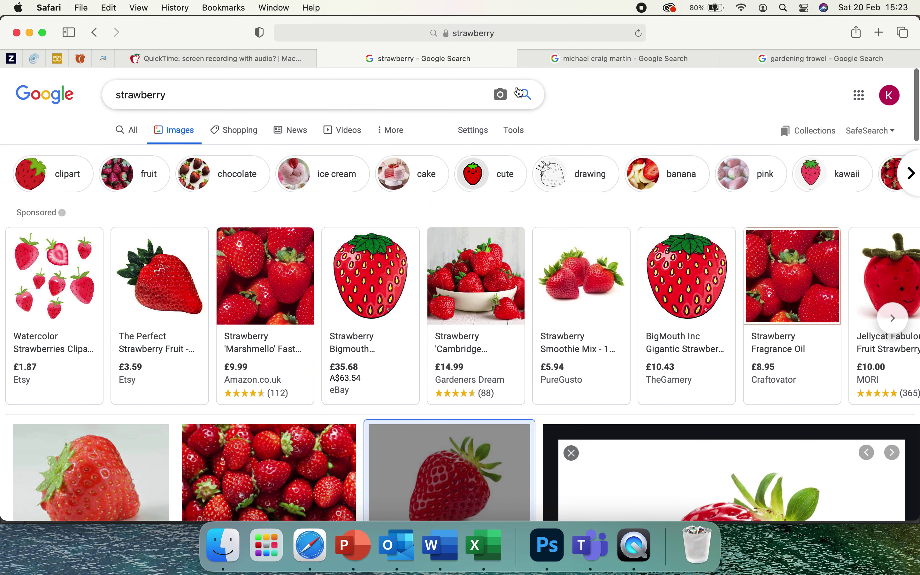
click(513, 133)
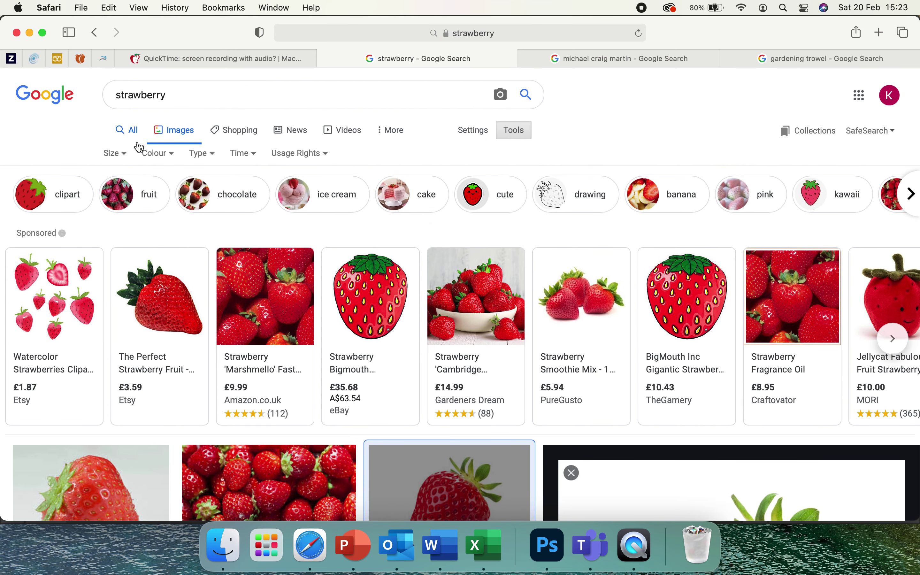
click(124, 157)
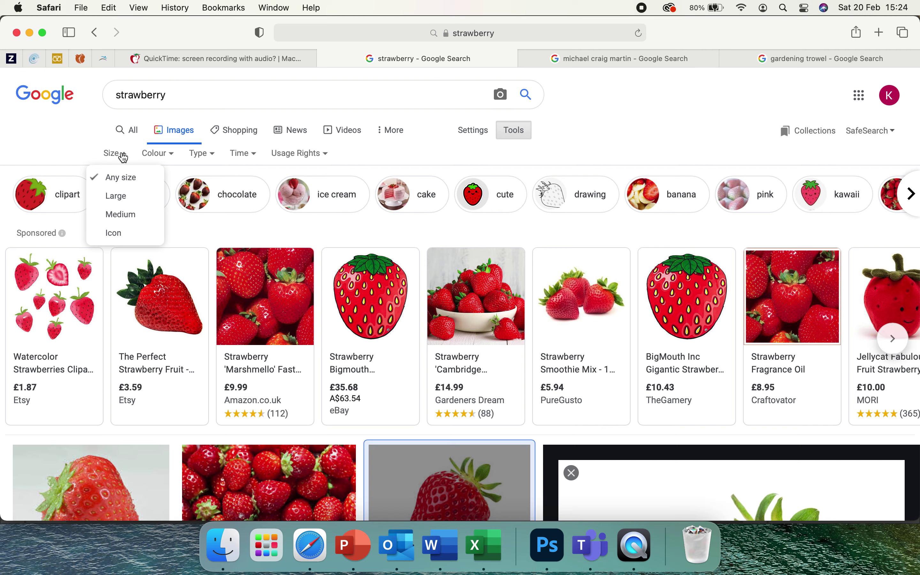
click(118, 197)
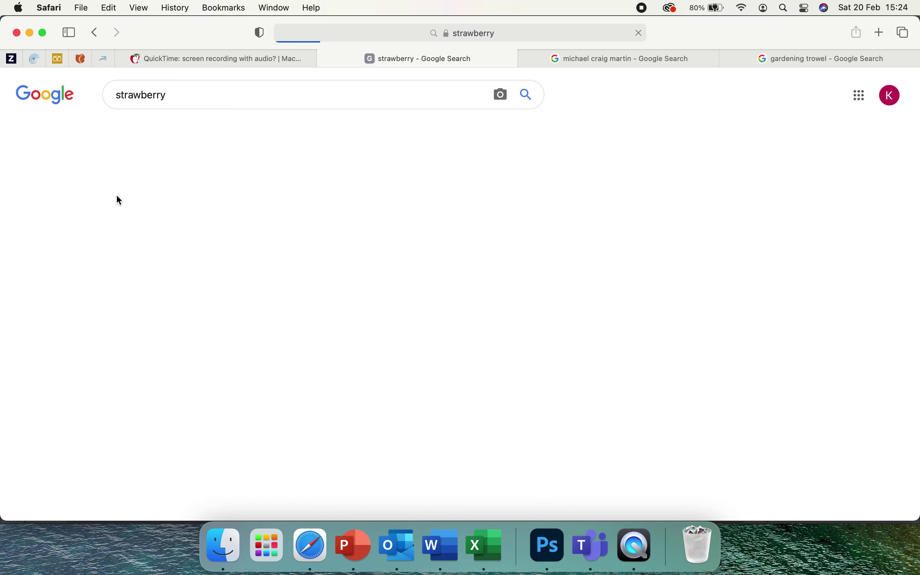
- Copy the What Rot! single whole strawberry photo from the results and return to Photoshop
scroll(117, 196, down, 5)
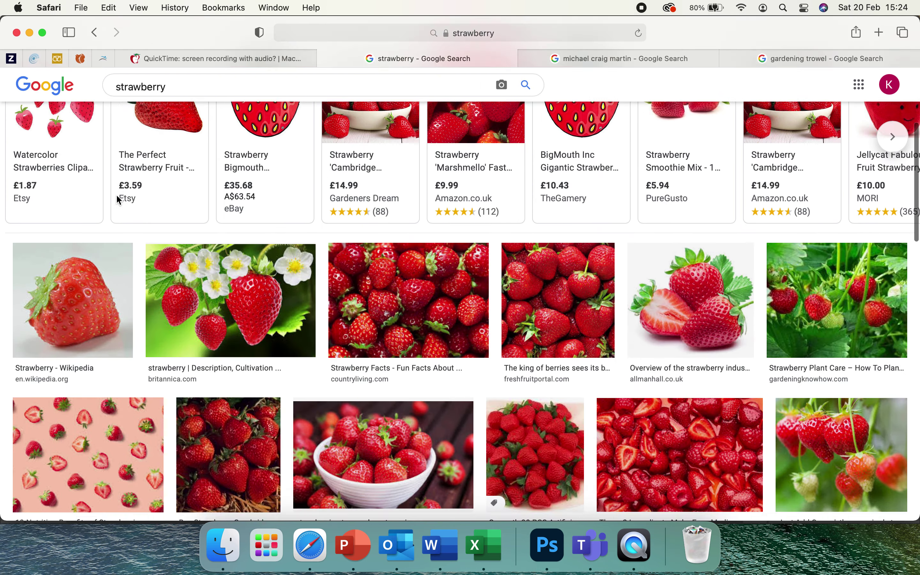
scroll(118, 198, down, 10)
scroll(119, 200, down, 10)
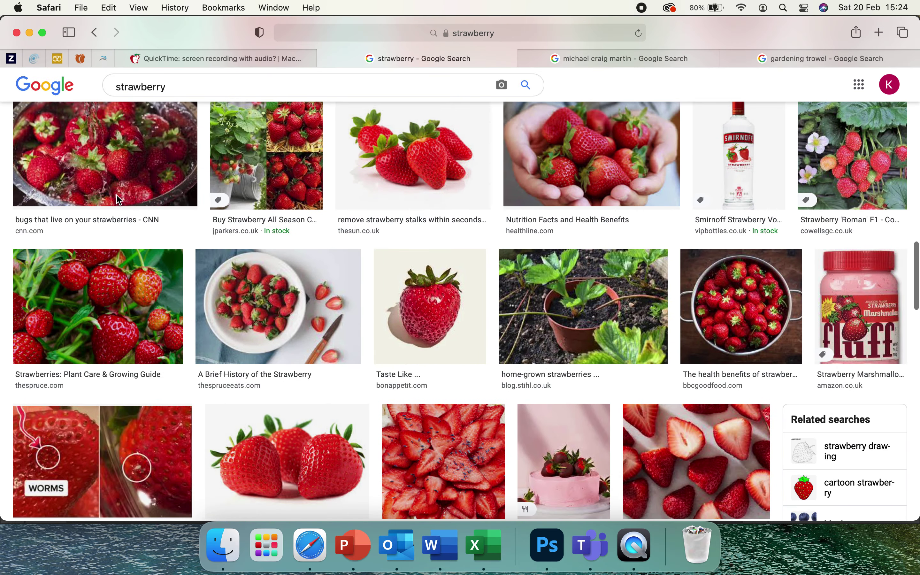
scroll(119, 199, down, 7)
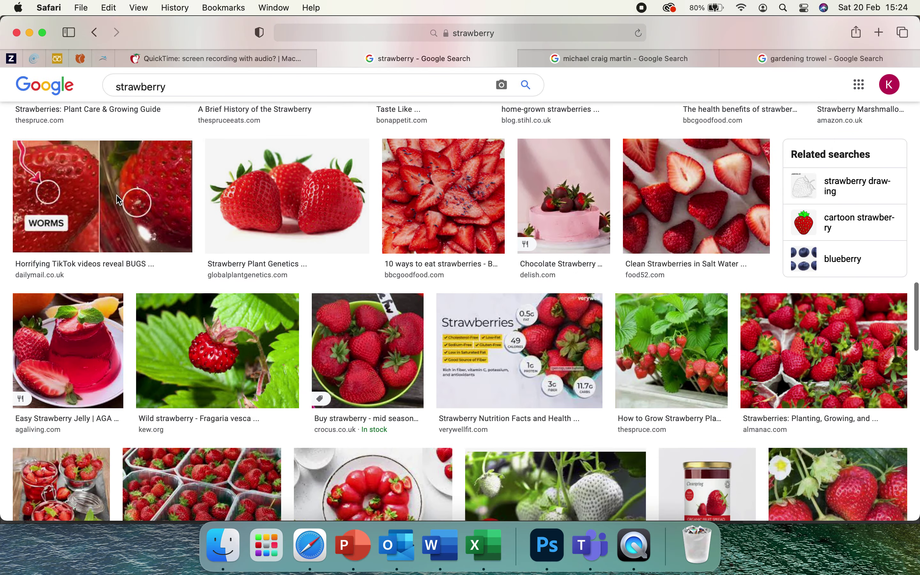
scroll(119, 200, down, 2)
click(344, 173)
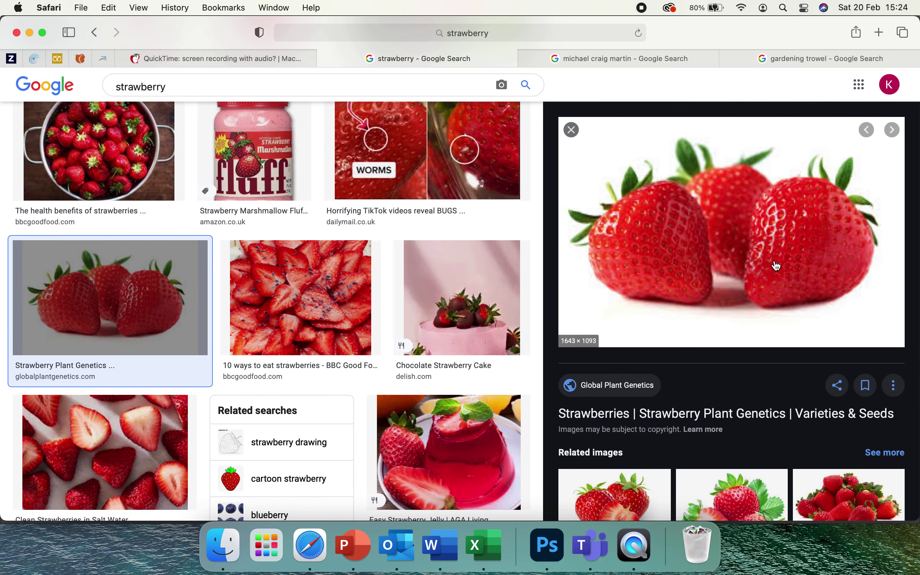
scroll(776, 266, down, 4)
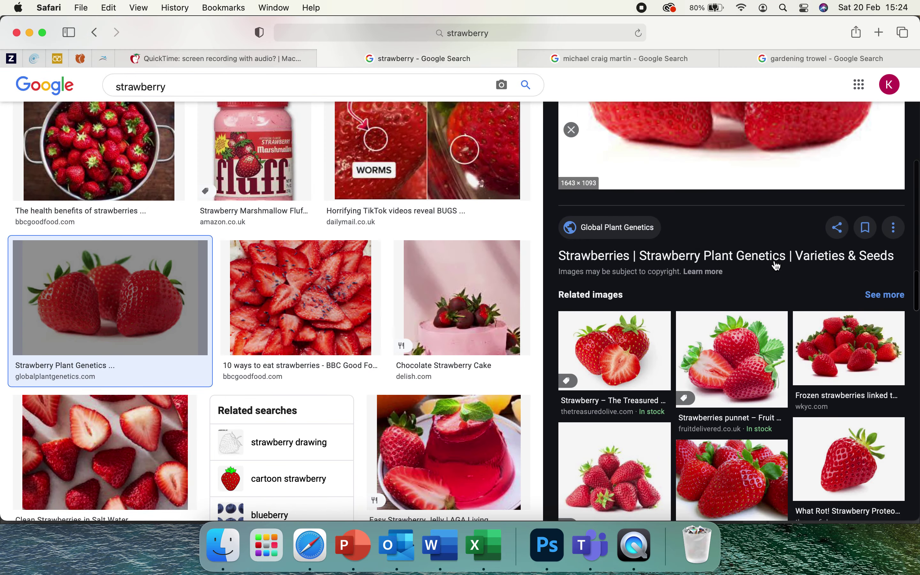
click(841, 492)
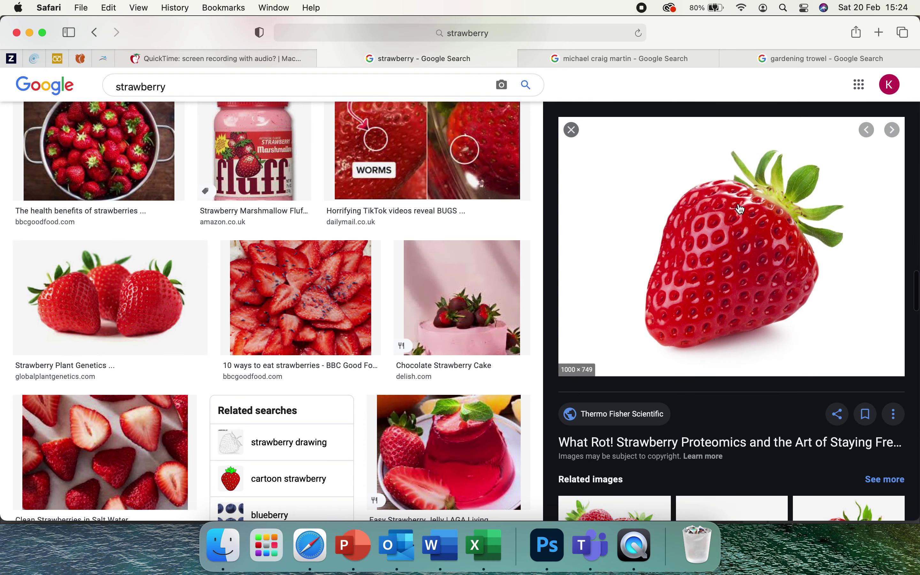
right_click(742, 209)
click(764, 443)
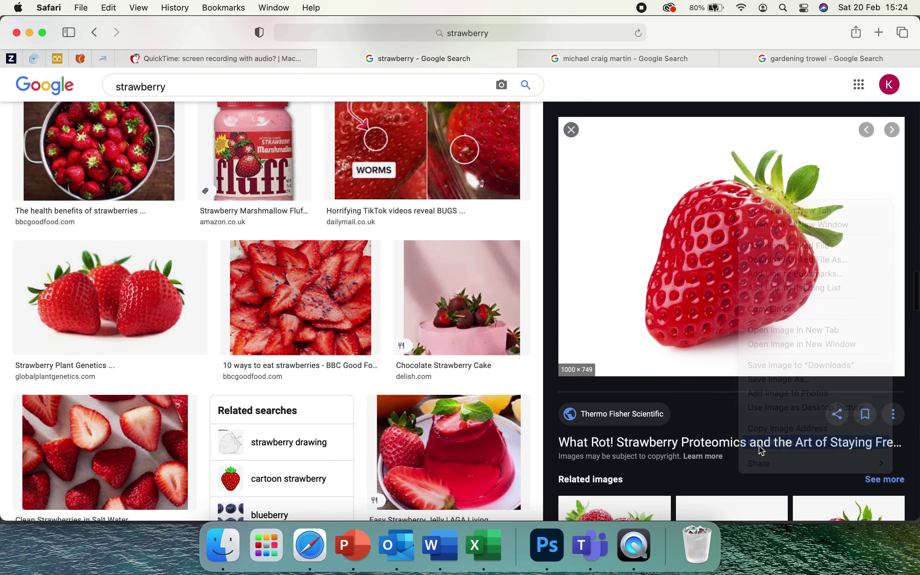
click(547, 545)
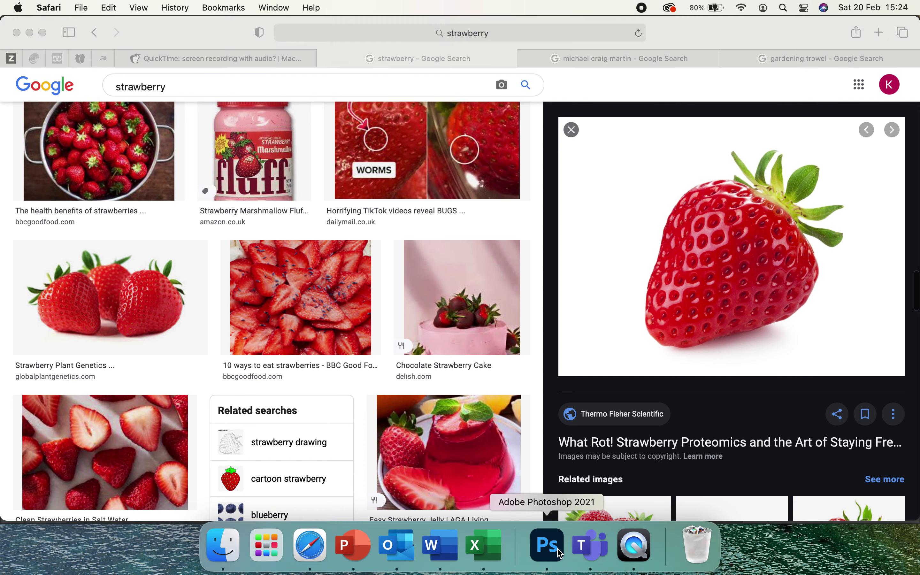
- Paste the strawberry as Layer 1, scale it to 232.79% and nudge it down-right
key(super+v)
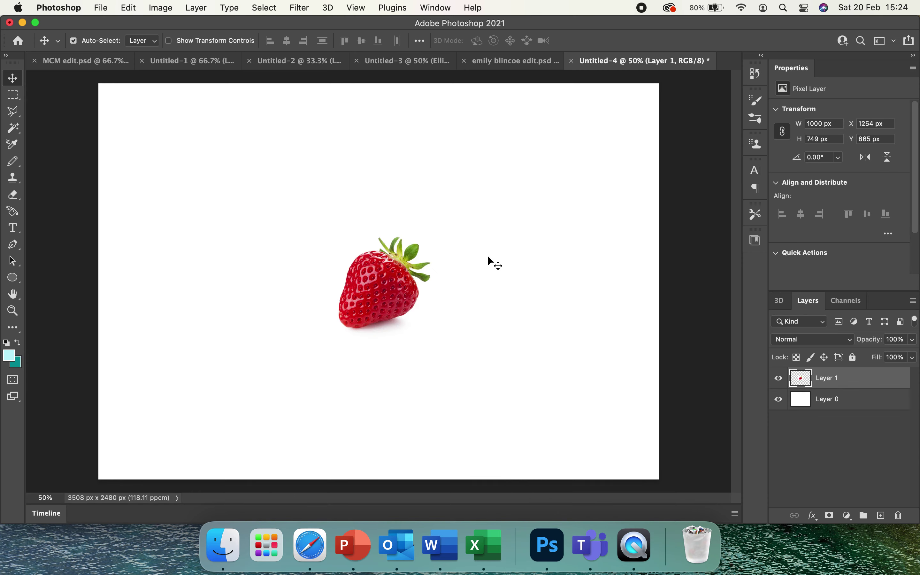
drag(376, 282, 331, 234)
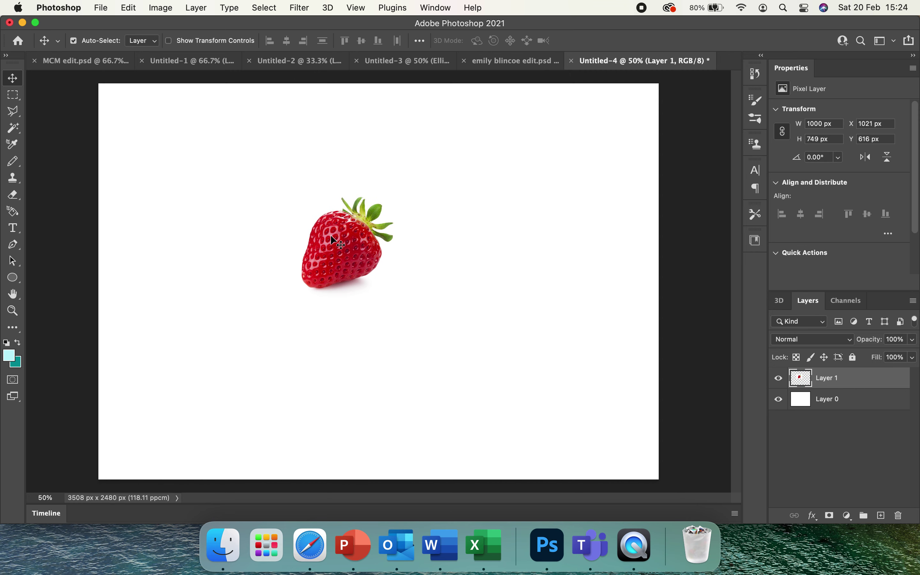
click(129, 8)
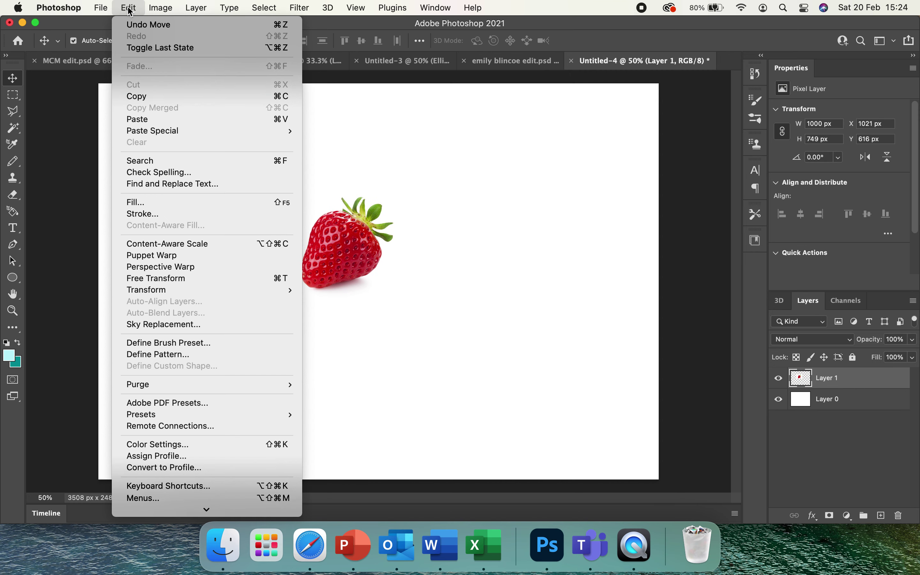
mouse_move(143, 288)
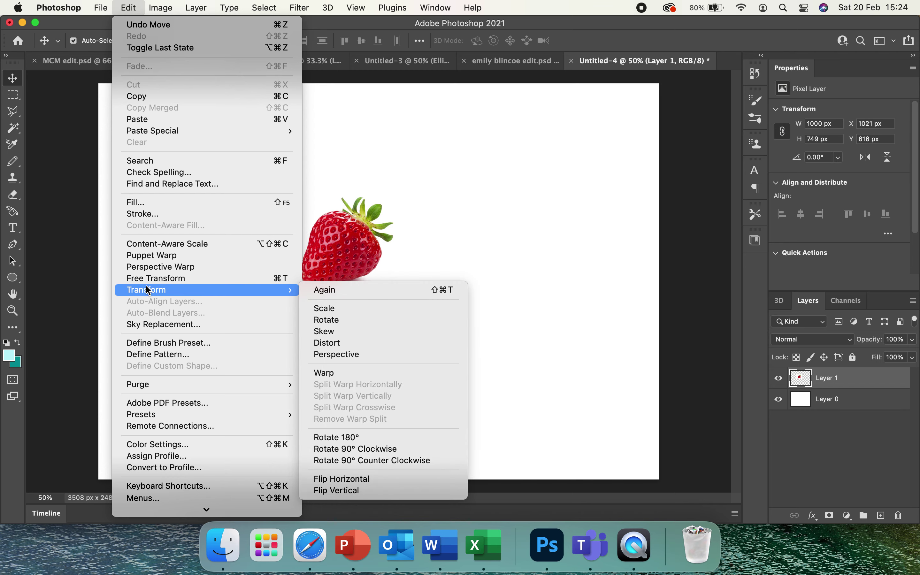
click(333, 307)
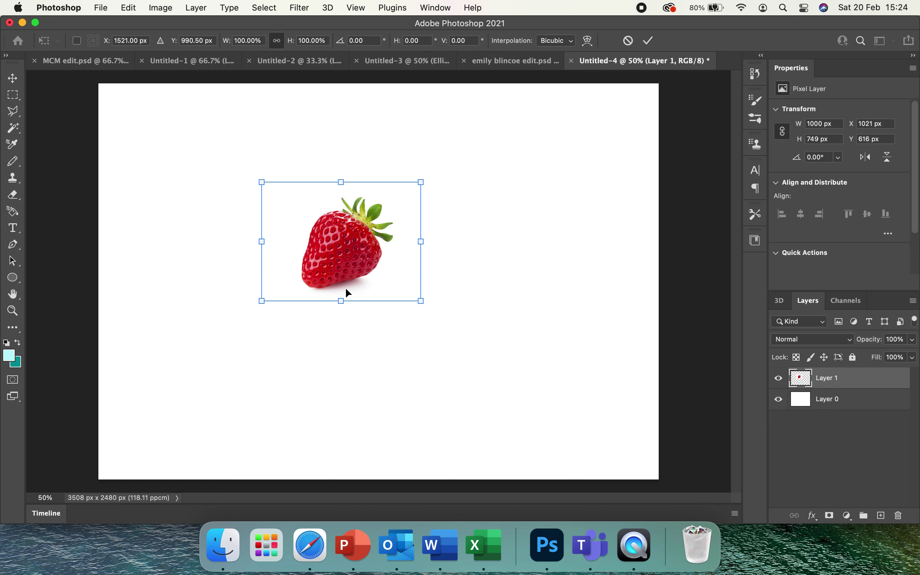
drag(425, 180, 564, 114)
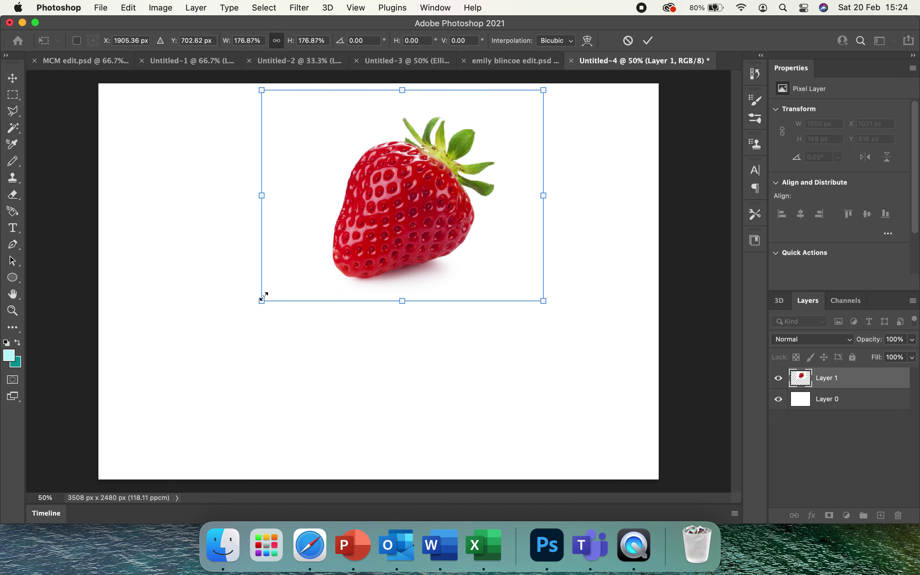
drag(263, 300, 174, 369)
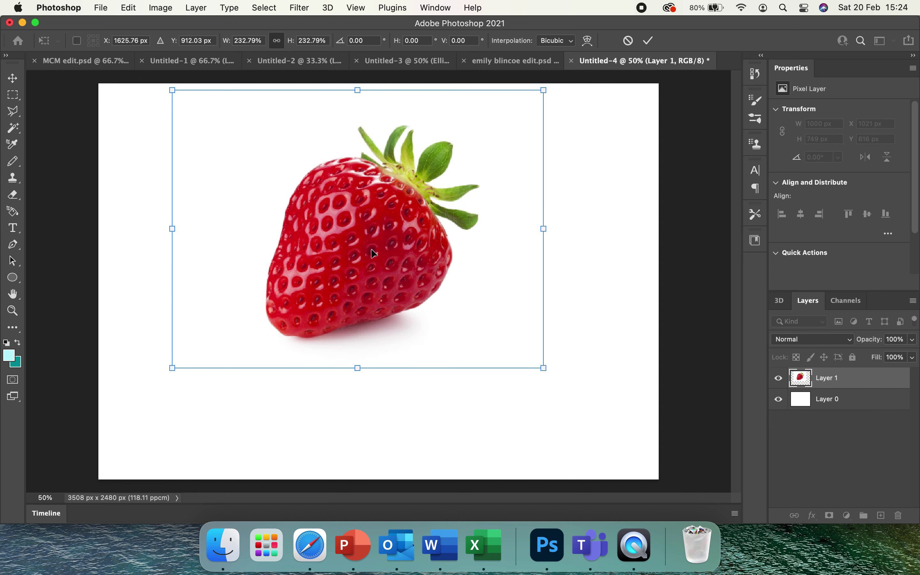
drag(382, 250, 395, 281)
key(Return)
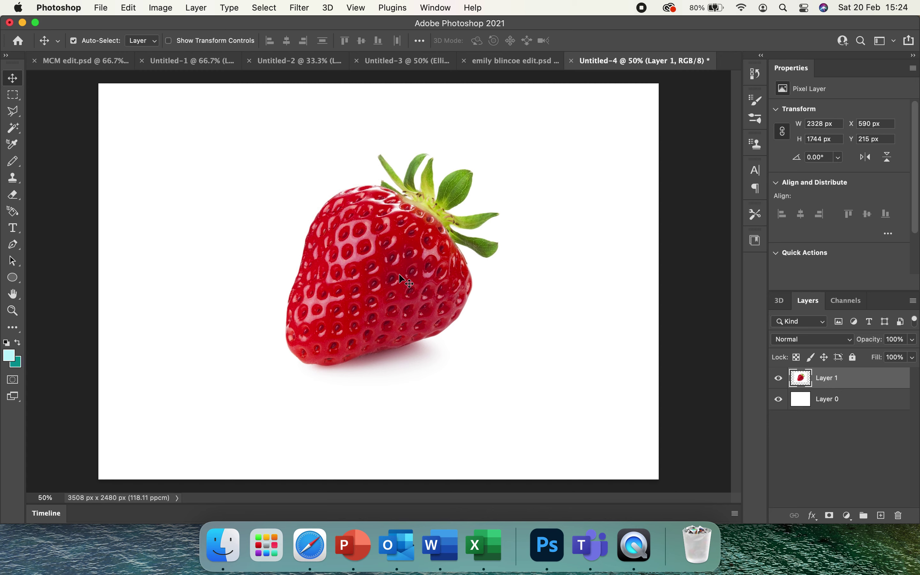
- Fill Layer 0 with light cyan using the Paint Bucket tool
click(835, 407)
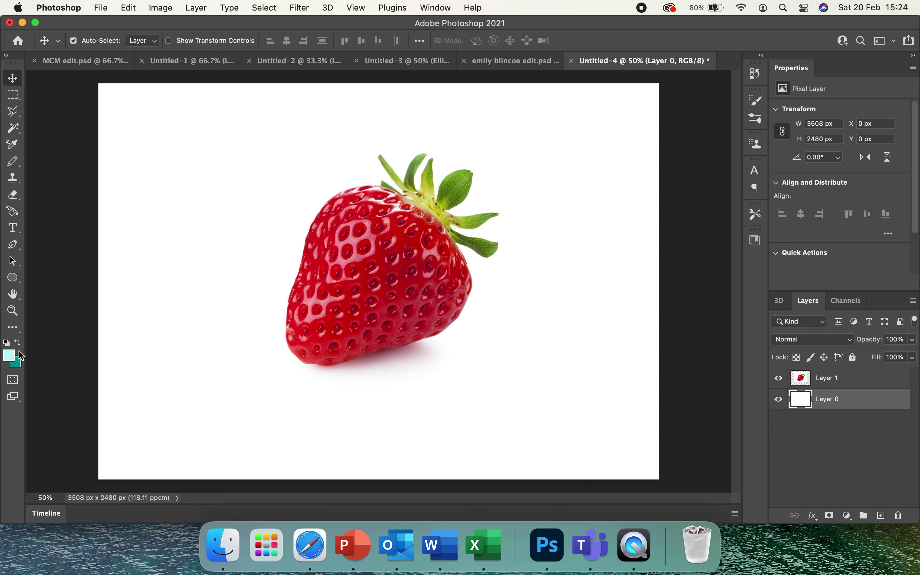
click(18, 327)
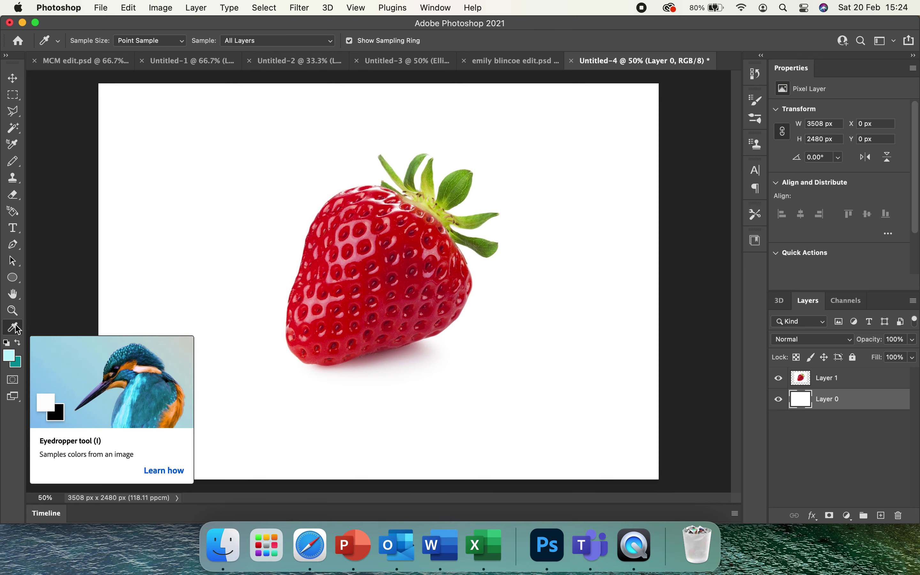
click(17, 329)
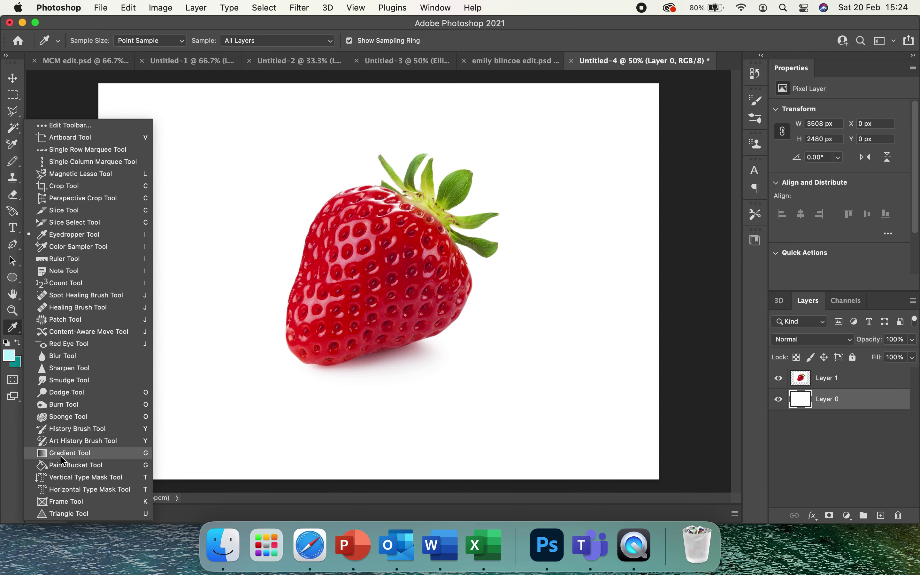
click(63, 466)
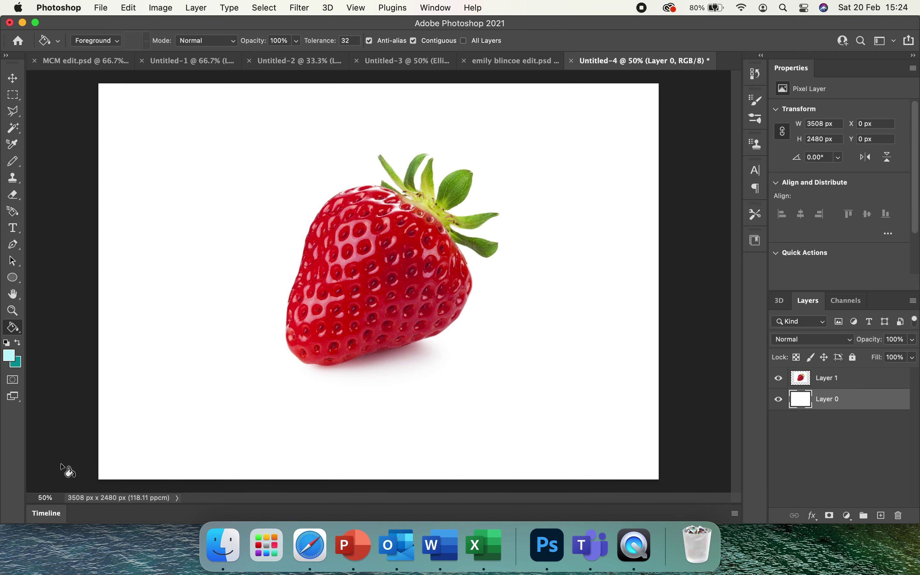
click(145, 334)
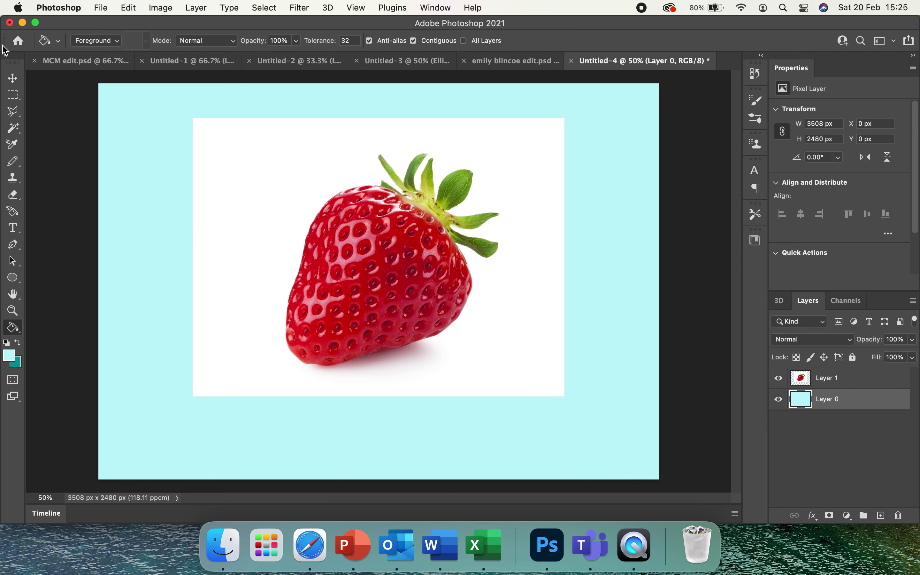
- Move the strawberry on Layer 1 down about 39 px to Y 254 px
click(13, 84)
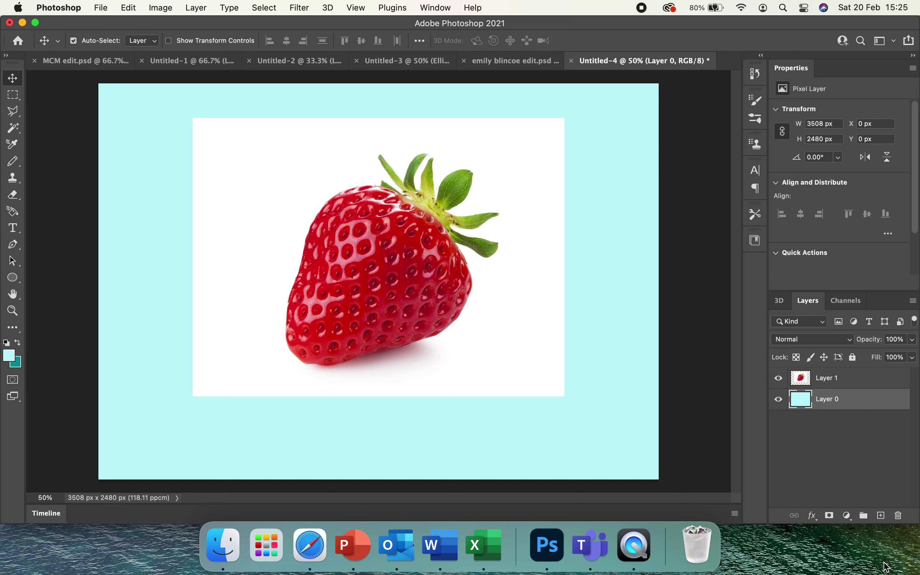
click(874, 378)
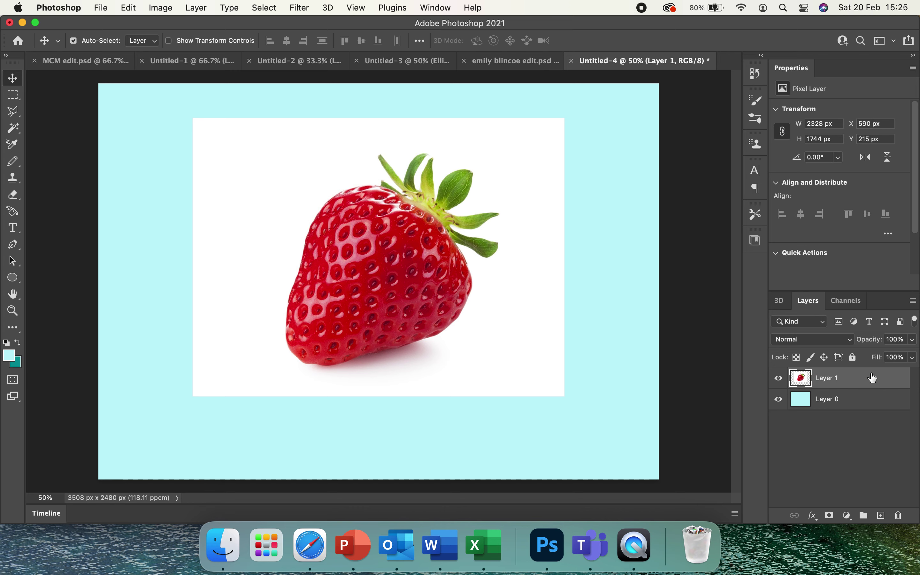
mouse_move(405, 270)
mouse_down()
mouse_move(455, 281)
mouse_move(399, 269)
mouse_move(405, 275)
mouse_up()
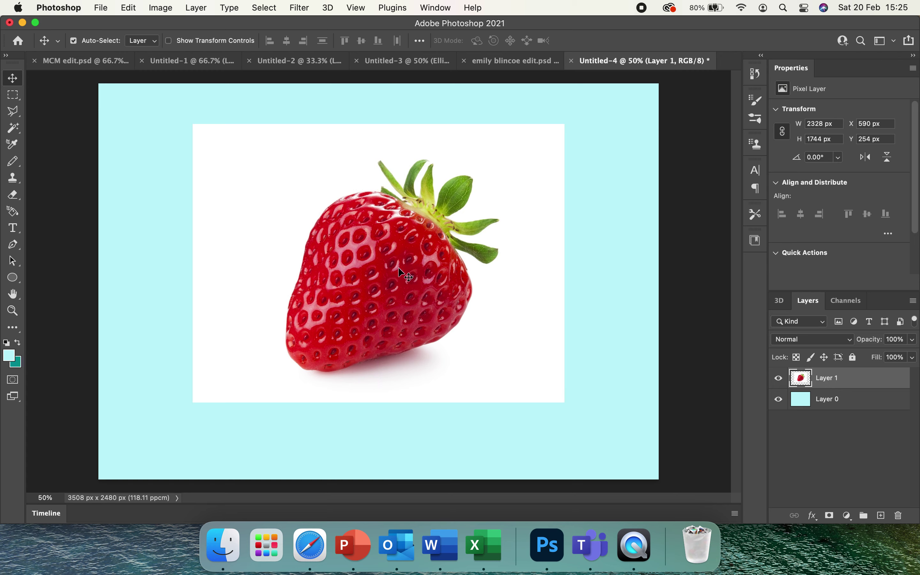
click(14, 128)
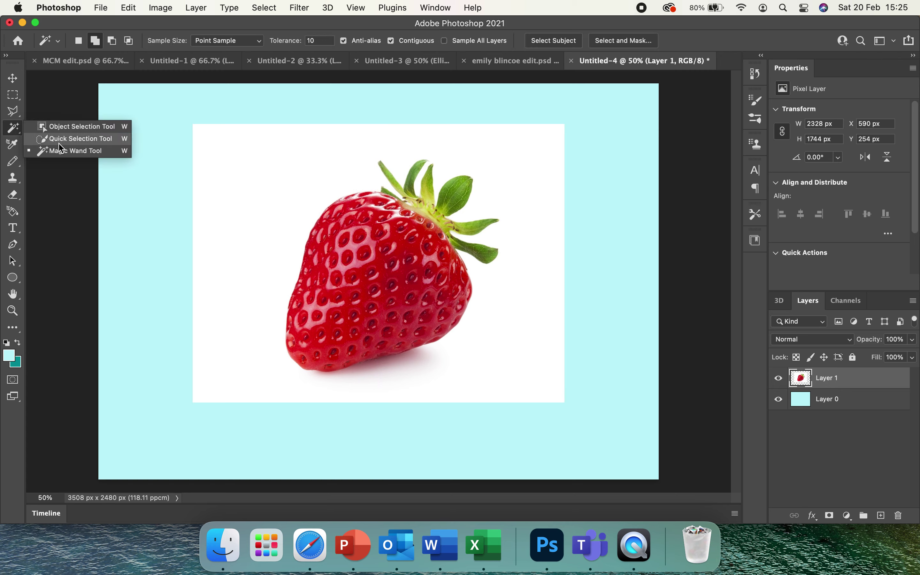
- Brush the Quick Selection Tool along the strawberry's edges to select its body and leaves
click(61, 139)
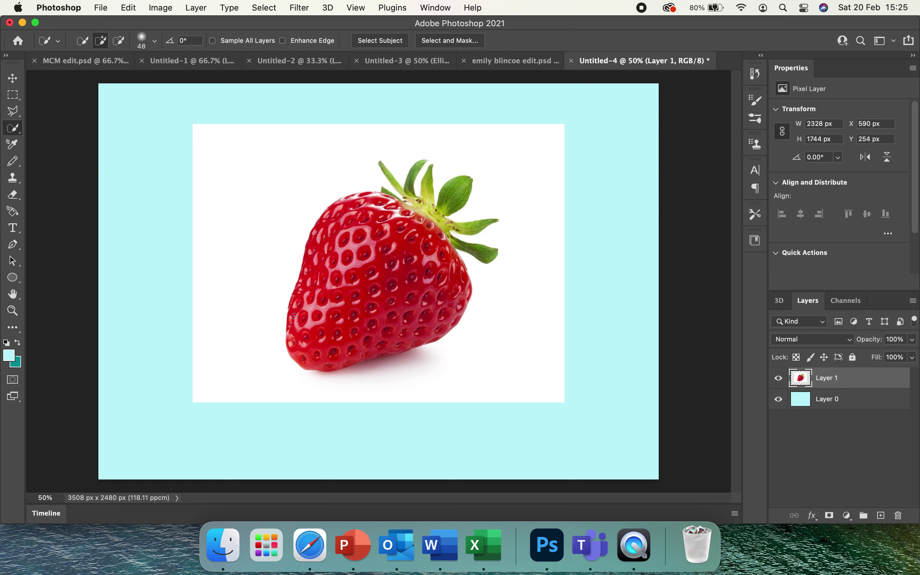
drag(297, 321, 310, 276)
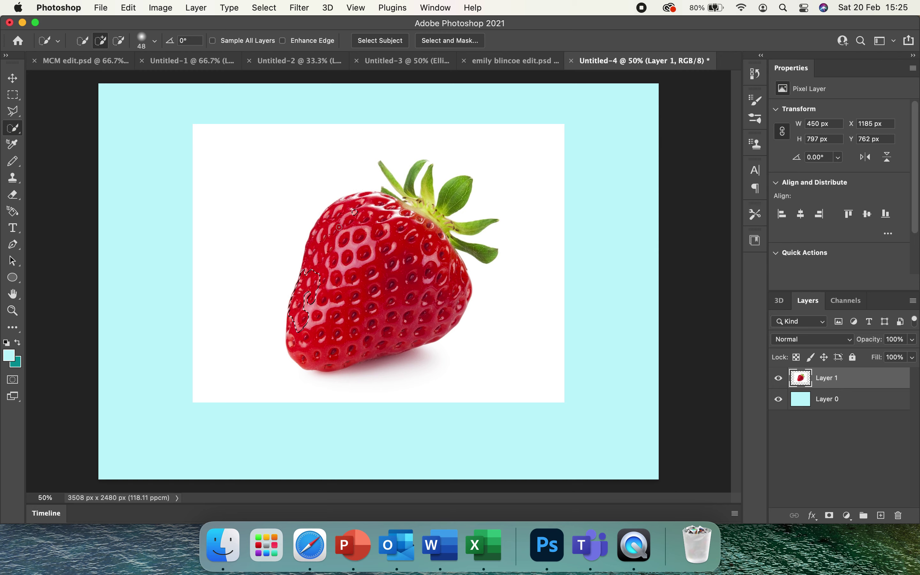
mouse_move(345, 220)
mouse_down()
mouse_move(456, 315)
mouse_move(429, 322)
mouse_move(353, 328)
mouse_move(350, 269)
mouse_move(360, 230)
mouse_move(402, 197)
mouse_move(428, 194)
mouse_move(471, 224)
mouse_up()
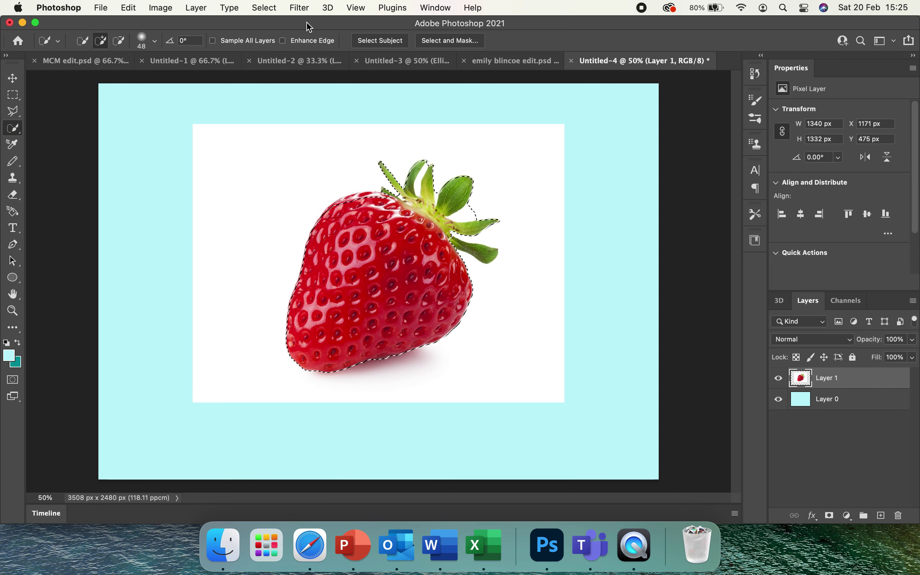
- Clear the partial selection and use Select > Subject to select the strawberry
click(263, 8)
click(262, 38)
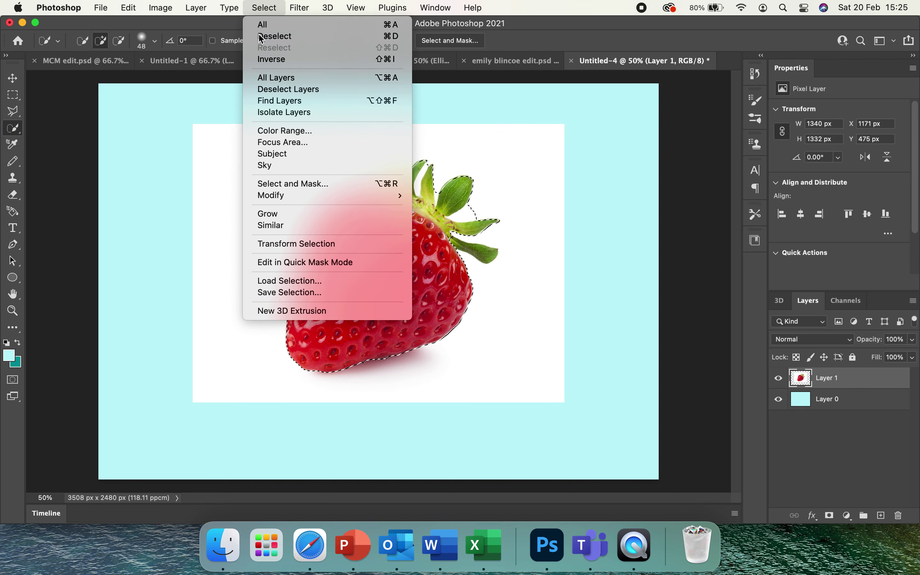
click(268, 12)
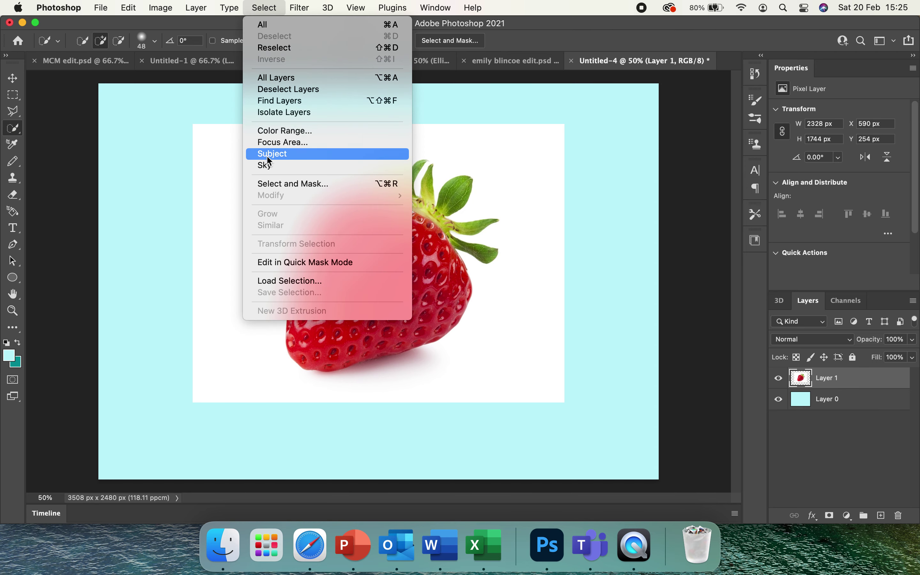
click(302, 153)
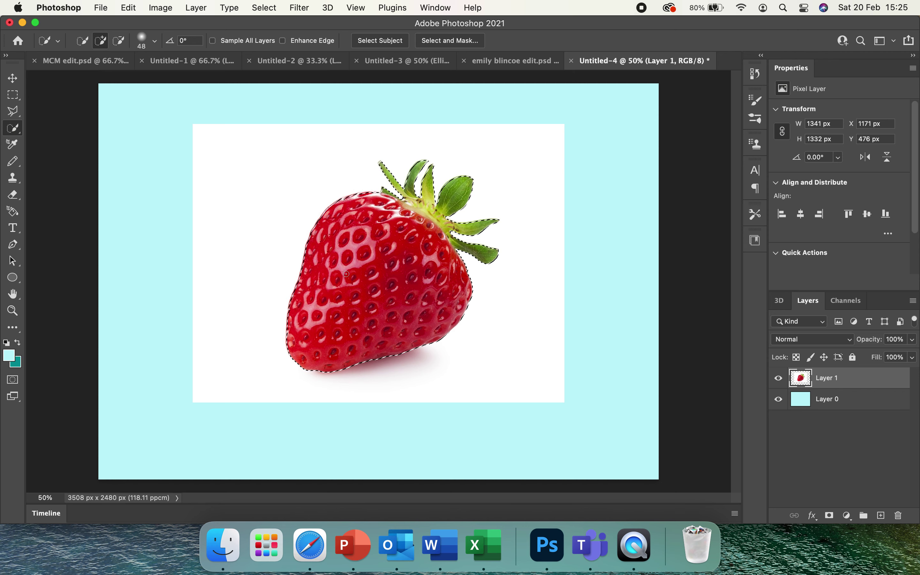
- Invert the selection, delete the white background, then deselect
click(261, 8)
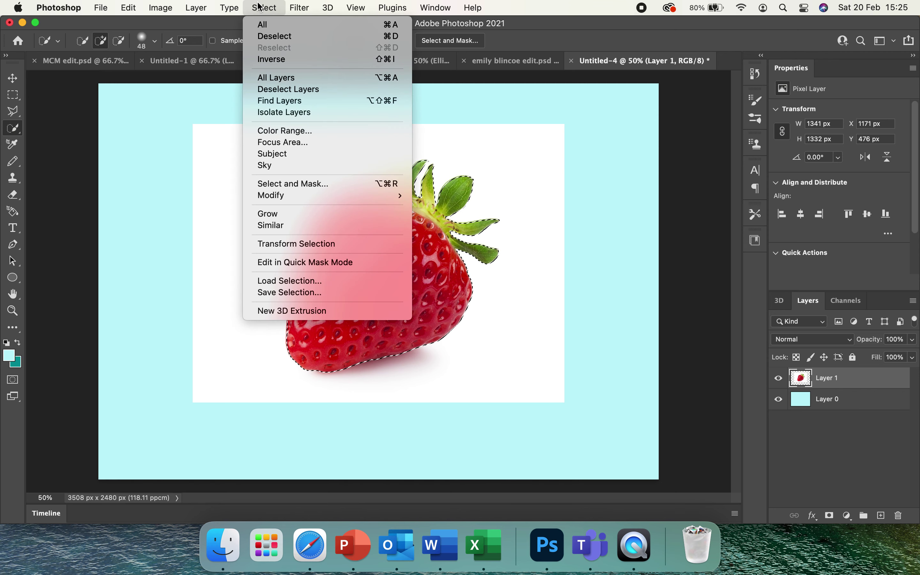
click(262, 59)
key(Delete)
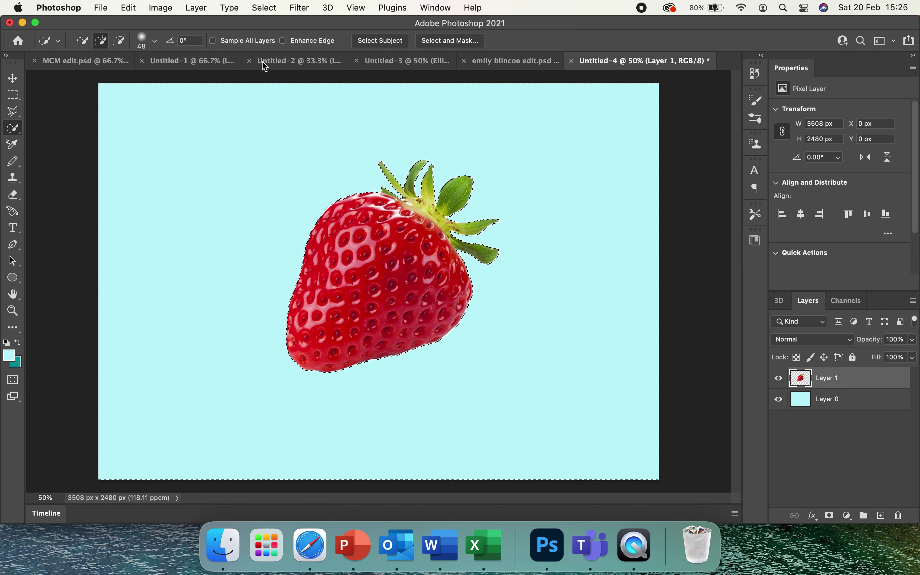
click(265, 8)
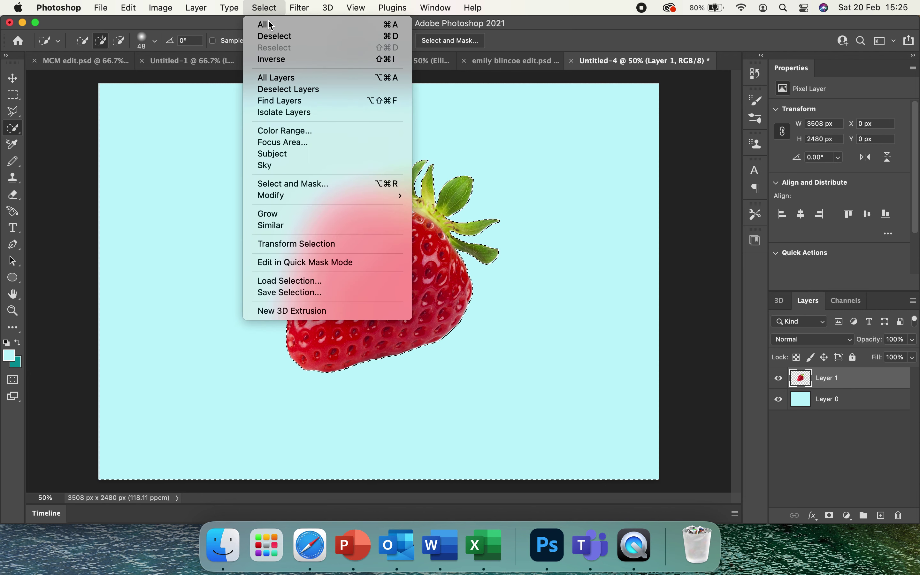
click(274, 36)
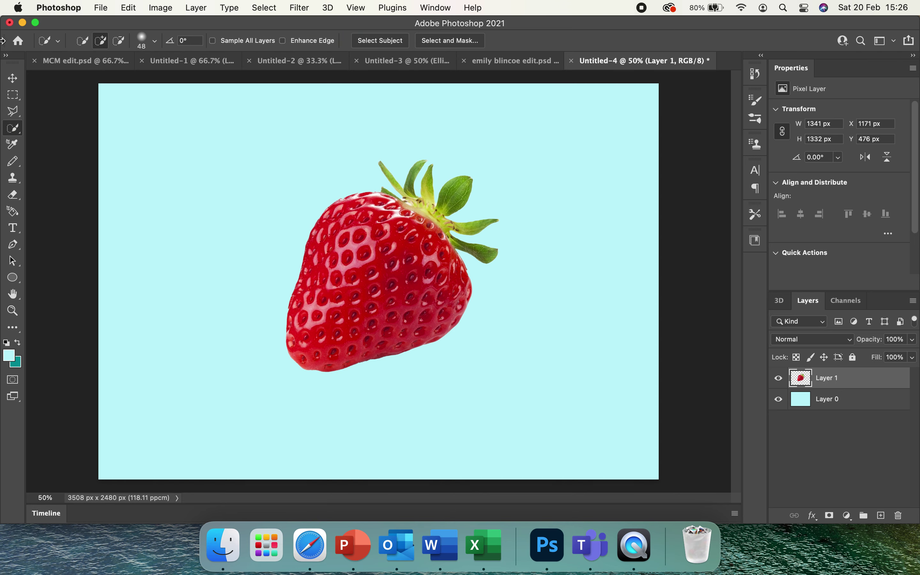
- Move the cut-out strawberry and scale it to 2098 x 2084 px at X 562, Y 104
click(13, 78)
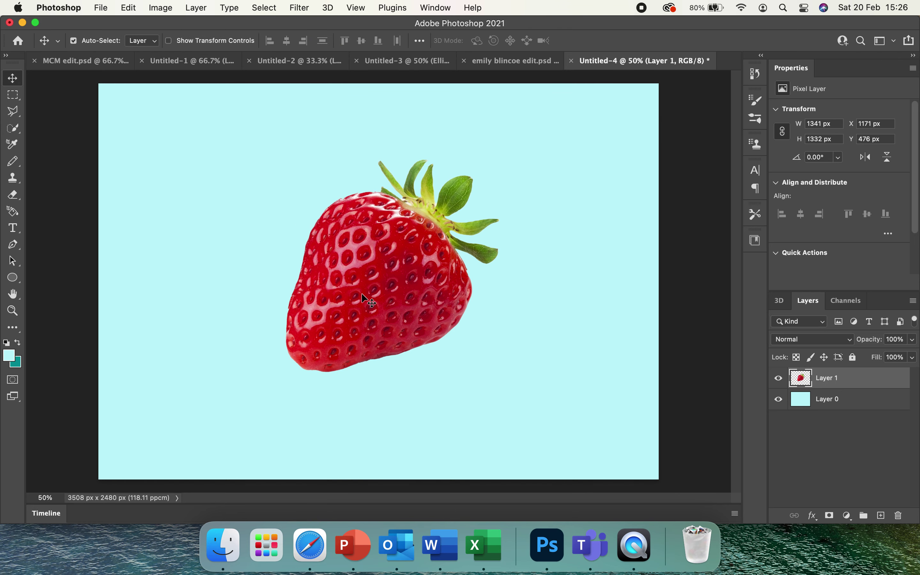
drag(362, 295, 306, 310)
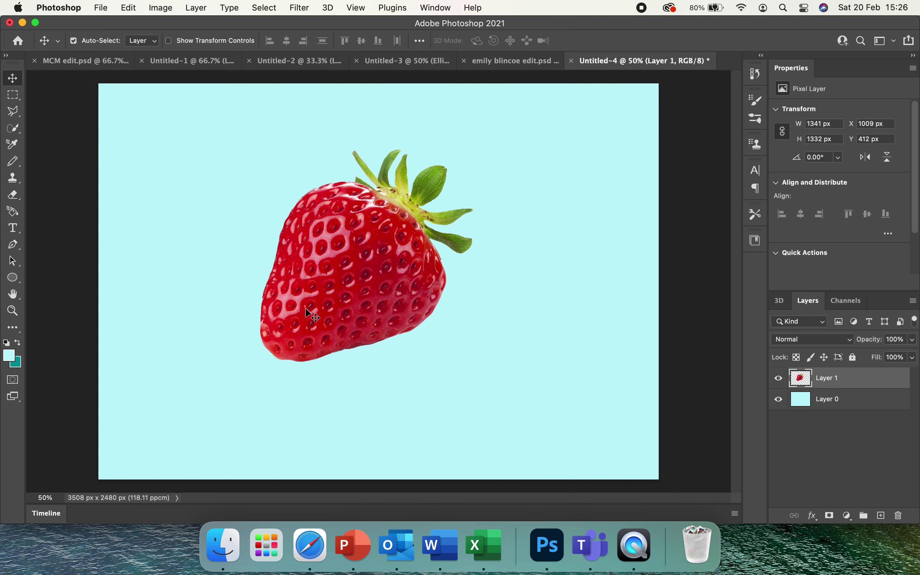
key(super+t)
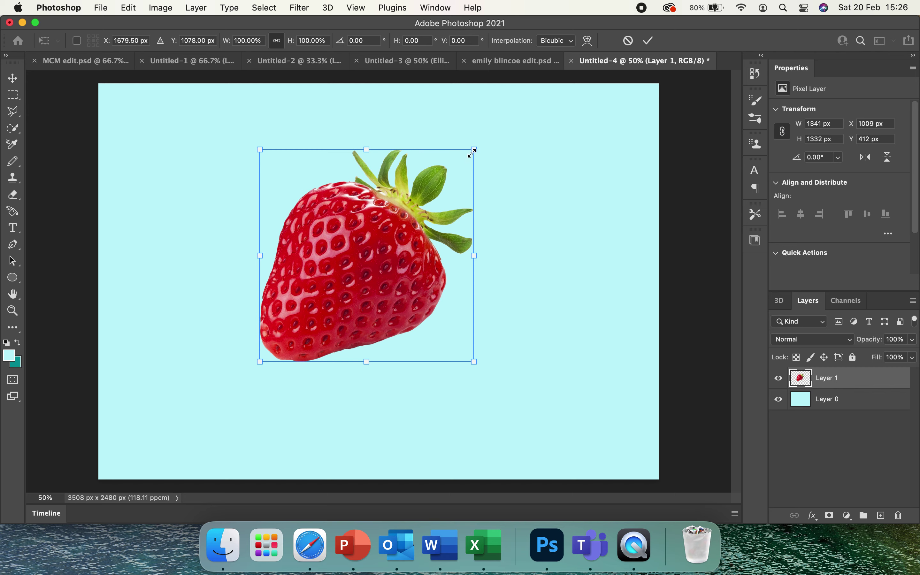
drag(474, 150, 523, 100)
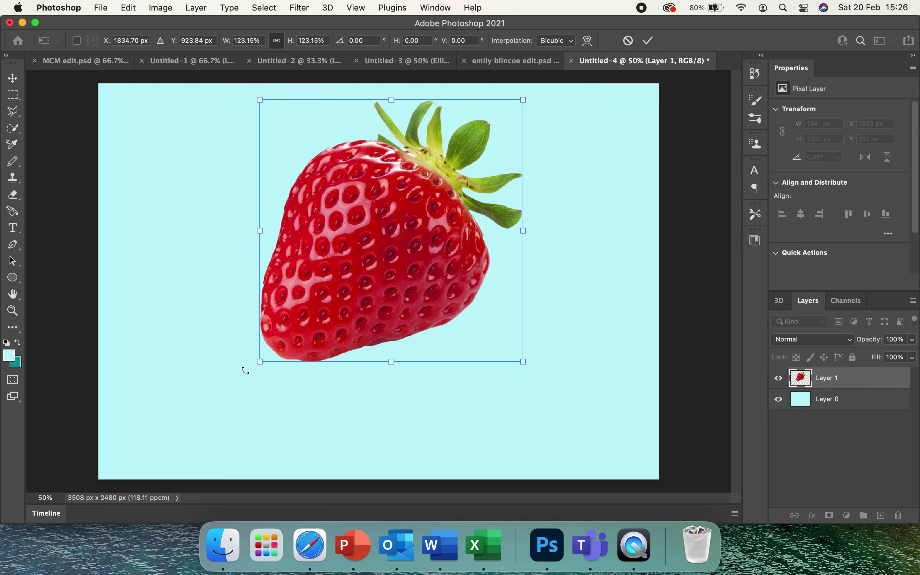
drag(258, 364, 186, 433)
key(Return)
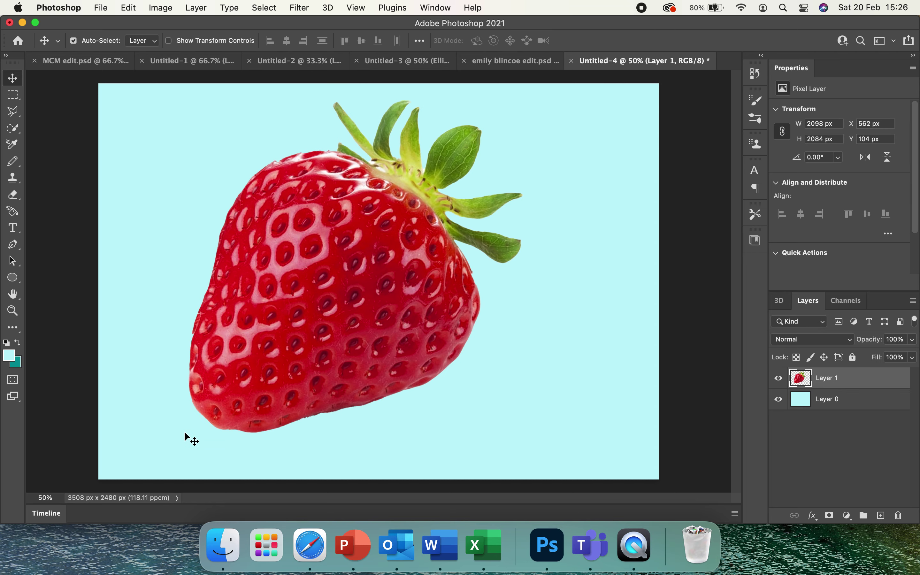
click(155, 10)
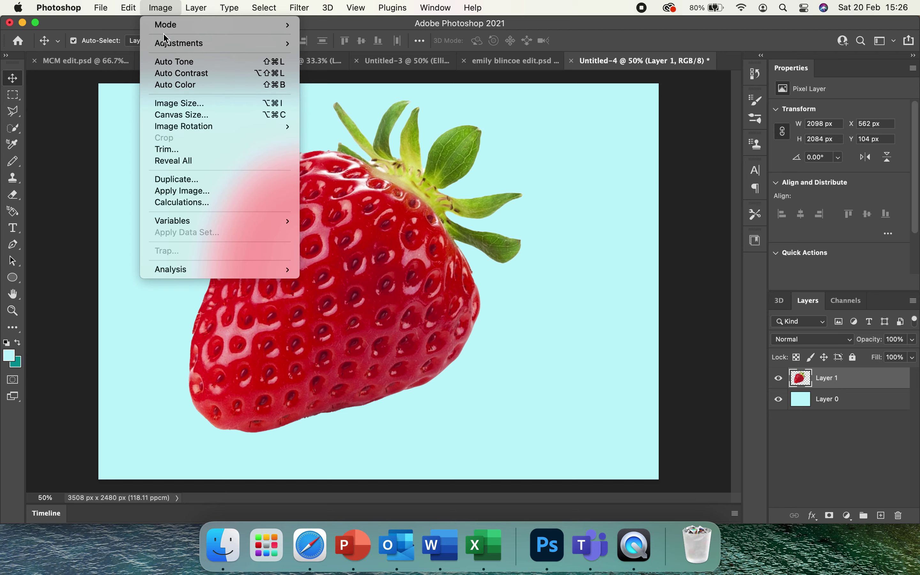
mouse_move(168, 50)
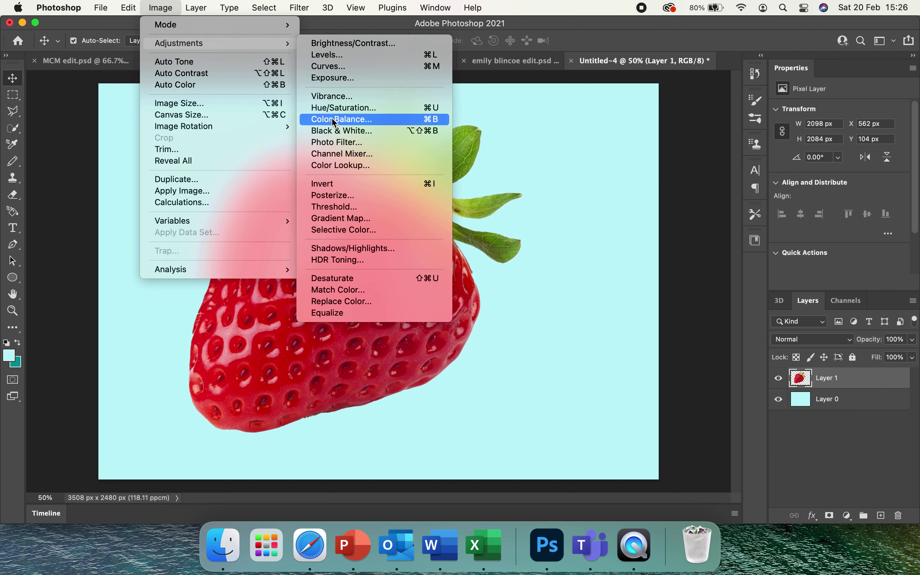
click(341, 131)
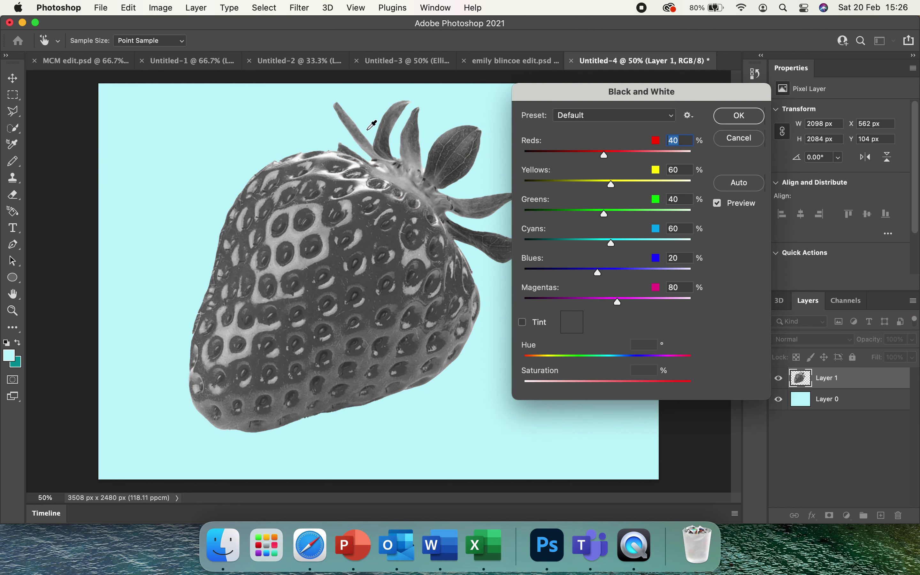
drag(607, 160, 578, 164)
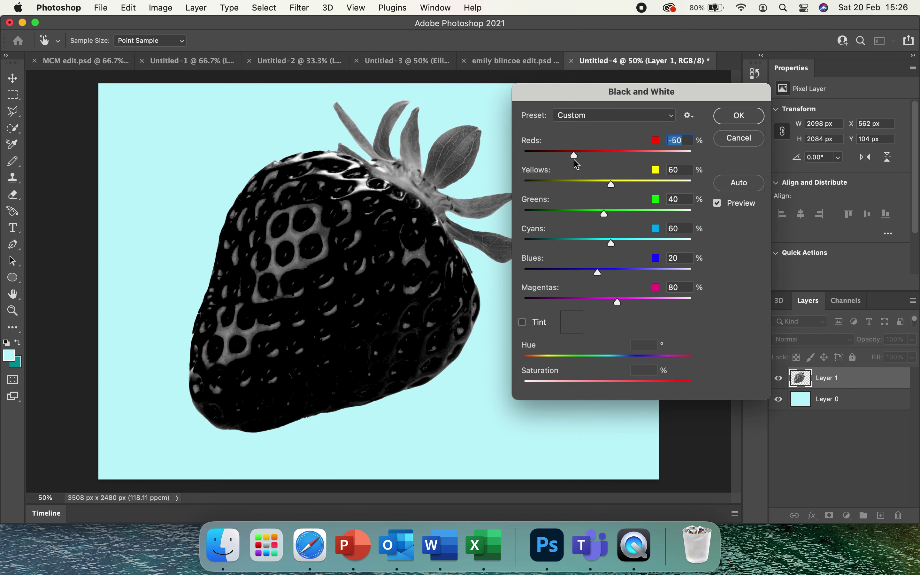
click(738, 141)
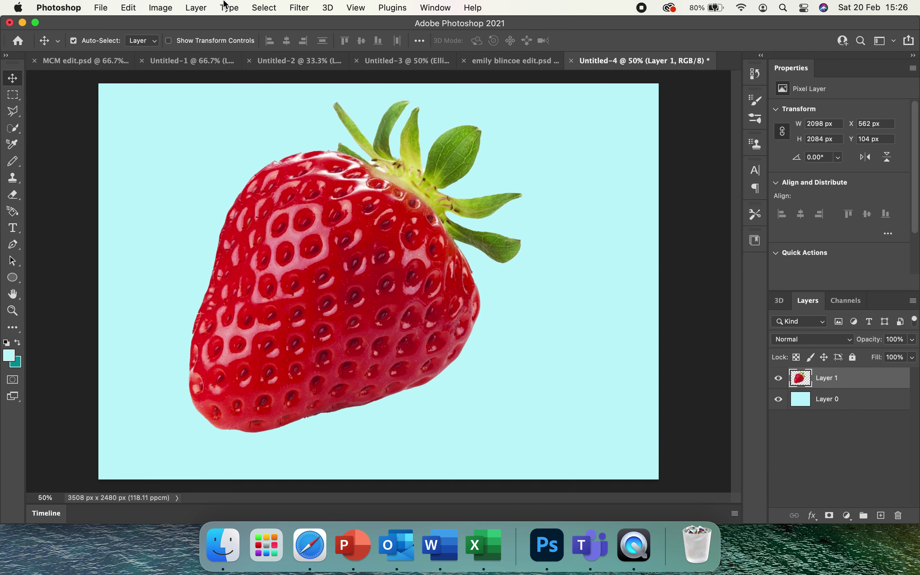
click(275, 8)
- Set a Photo Filter adjustment to Green at 100% density on the strawberry
mouse_move(168, 8)
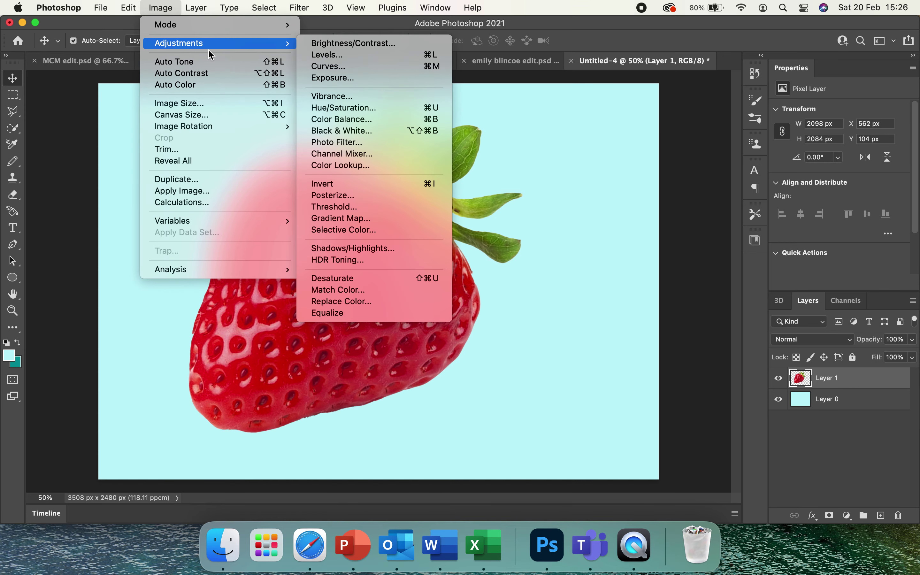
mouse_move(289, 44)
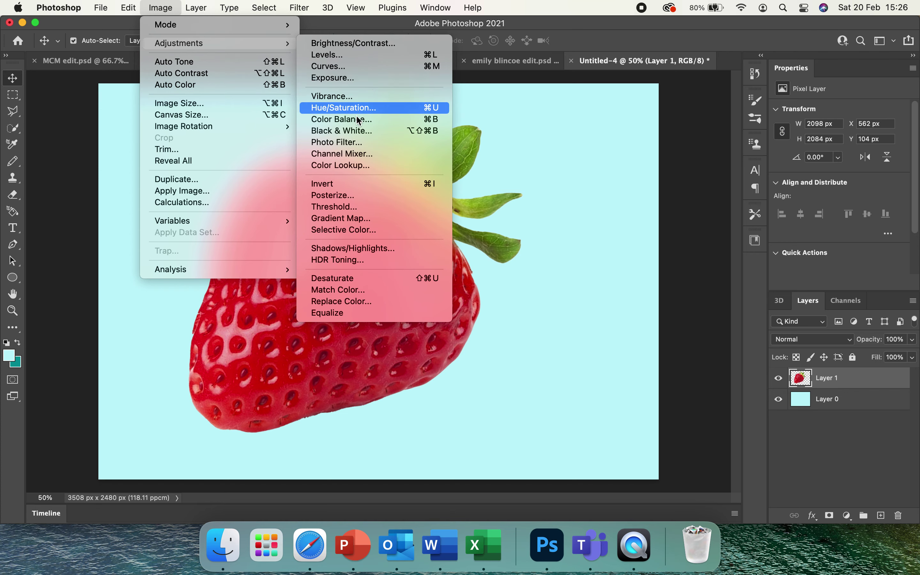
click(349, 144)
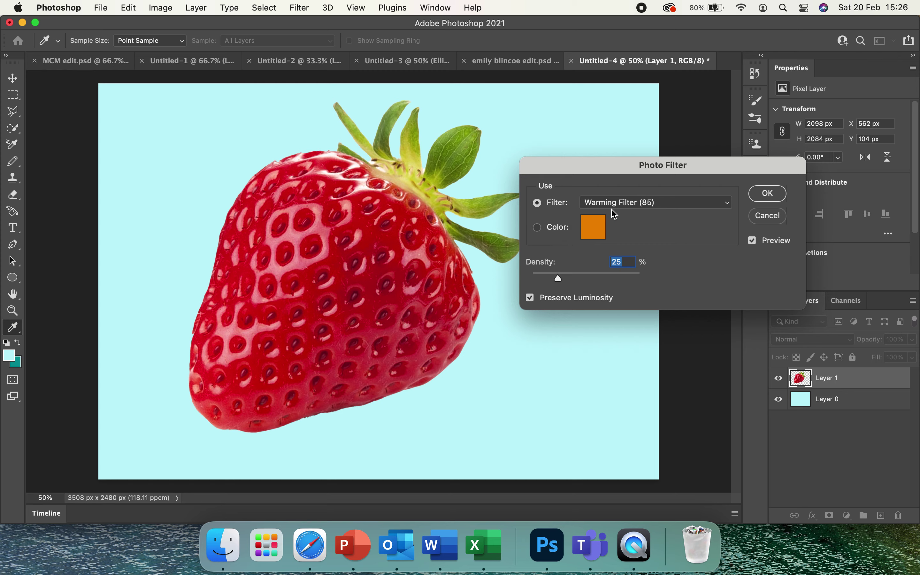
click(638, 204)
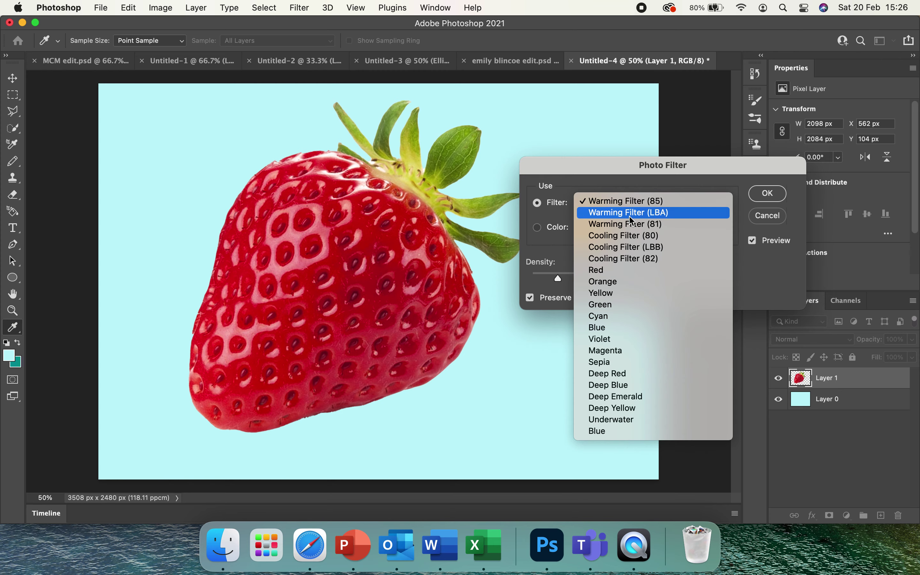
click(595, 306)
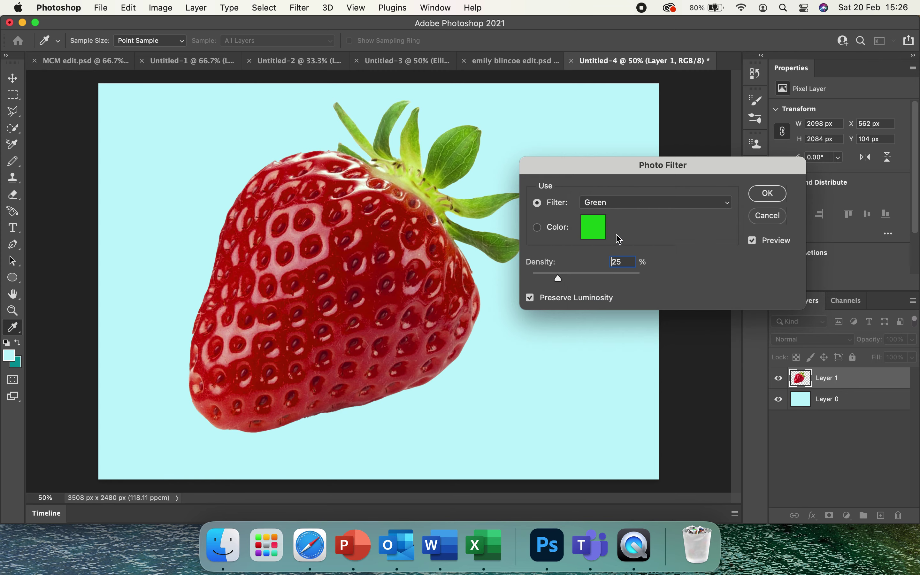
drag(559, 278, 562, 280)
mouse_move(624, 279)
mouse_down()
mouse_move(581, 277)
mouse_move(636, 280)
mouse_up()
- Cancel the Green Photo Filter, then apply Invert and undo it
click(768, 216)
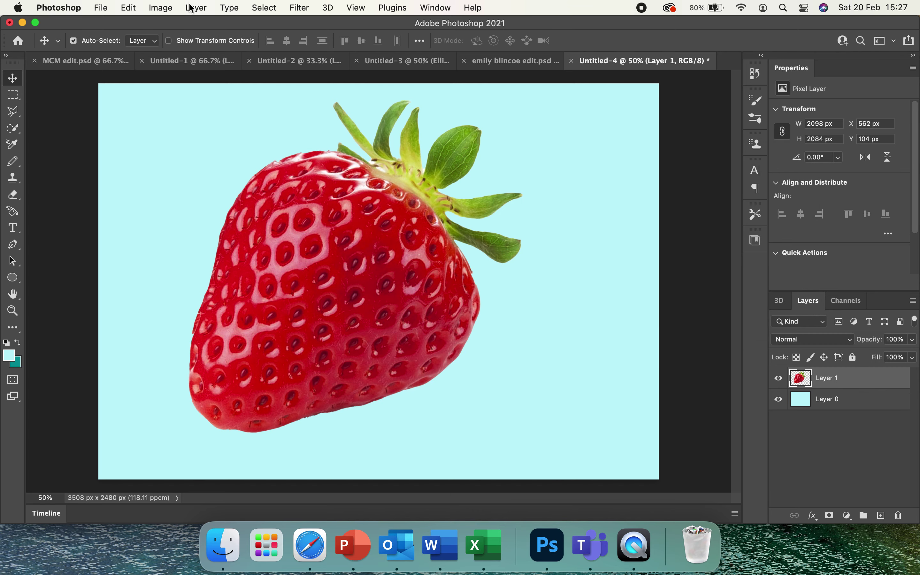
click(161, 8)
mouse_move(165, 51)
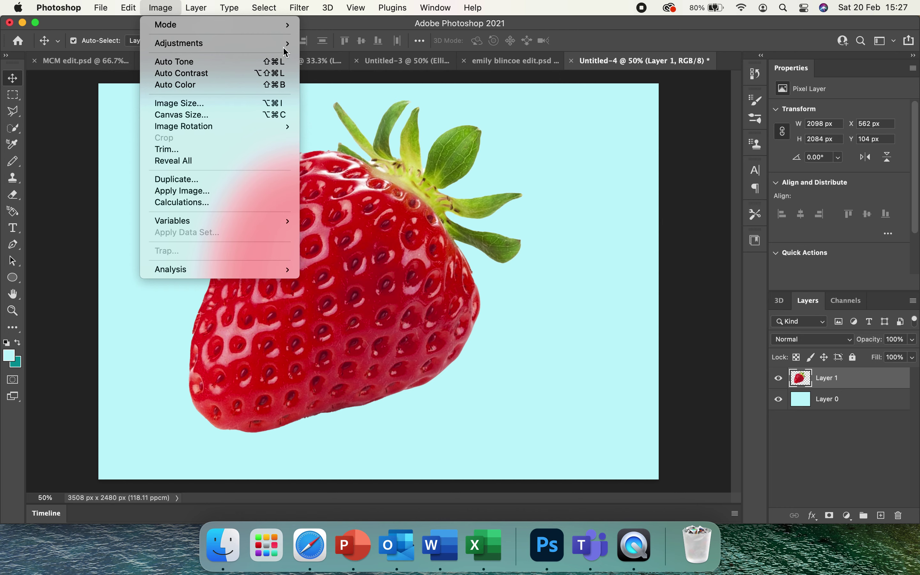
mouse_move(285, 44)
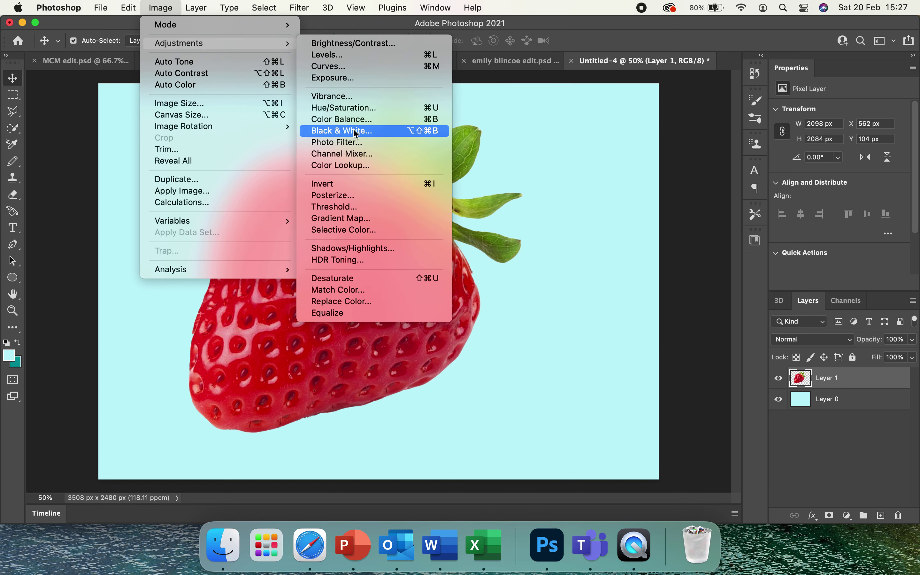
click(361, 189)
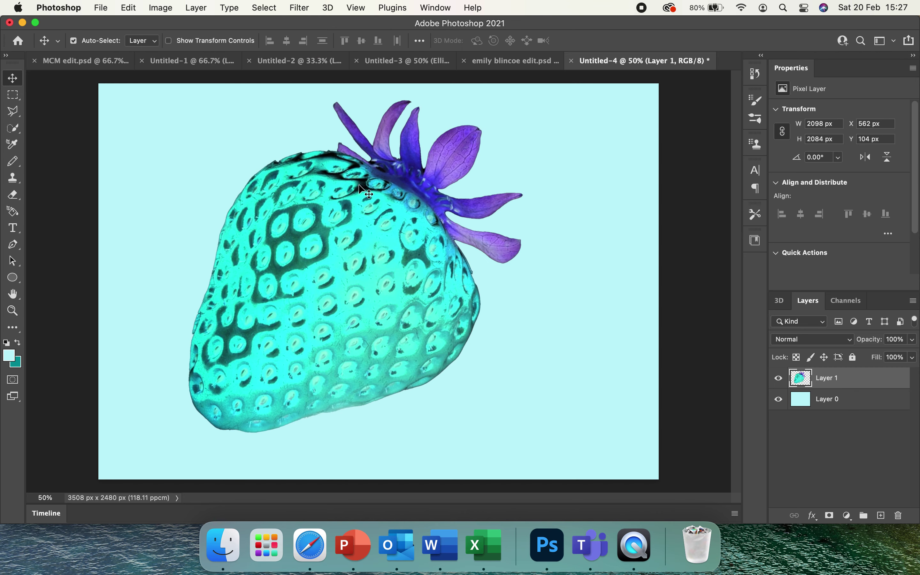
key(super+z)
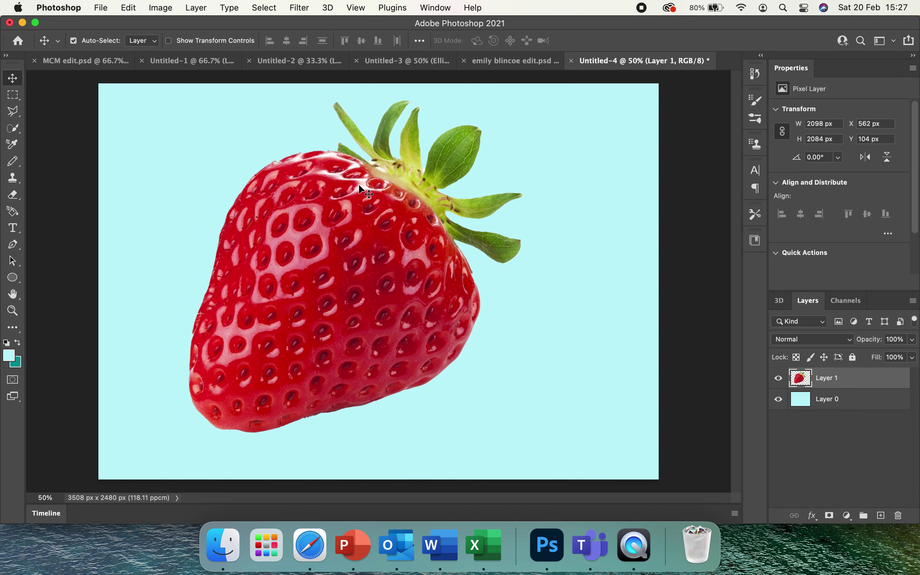
click(161, 10)
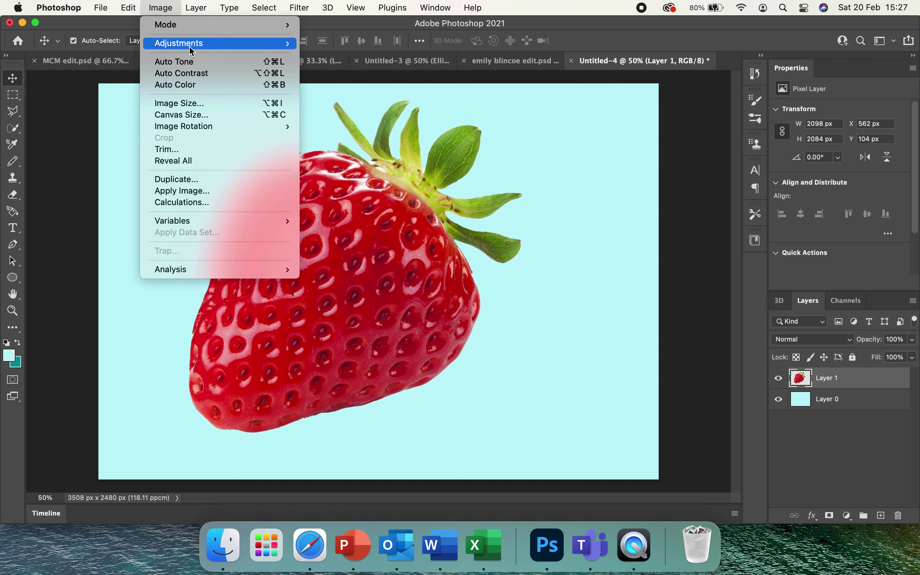
mouse_move(199, 44)
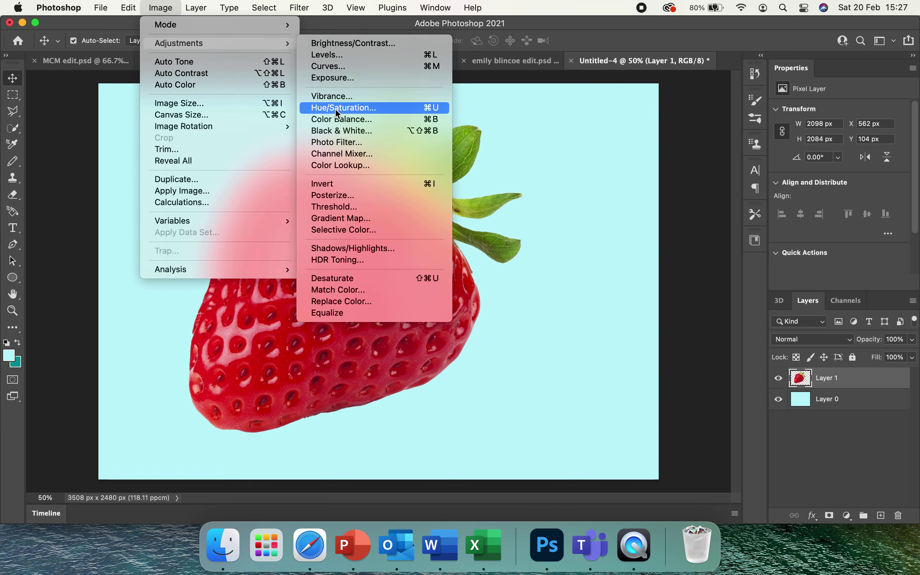
click(346, 198)
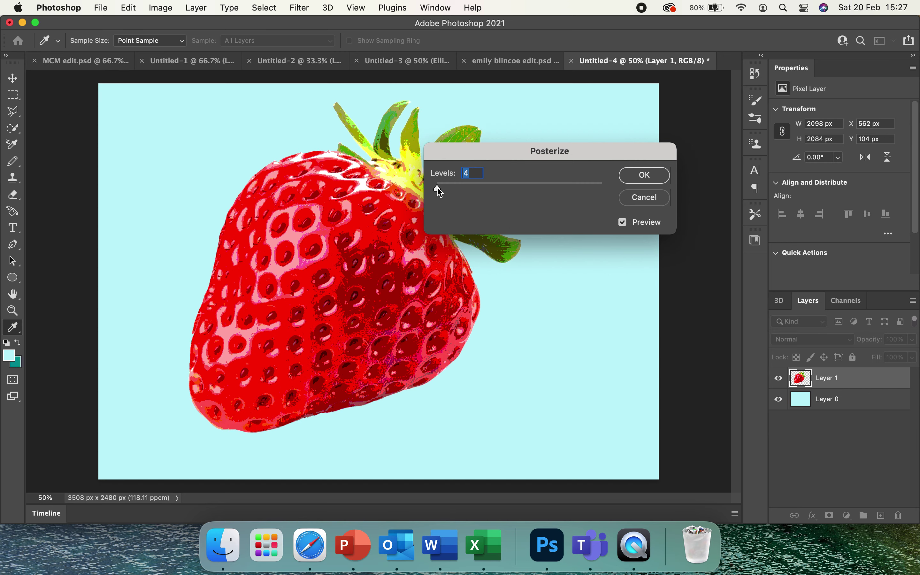
drag(494, 160, 605, 154)
drag(550, 186, 549, 186)
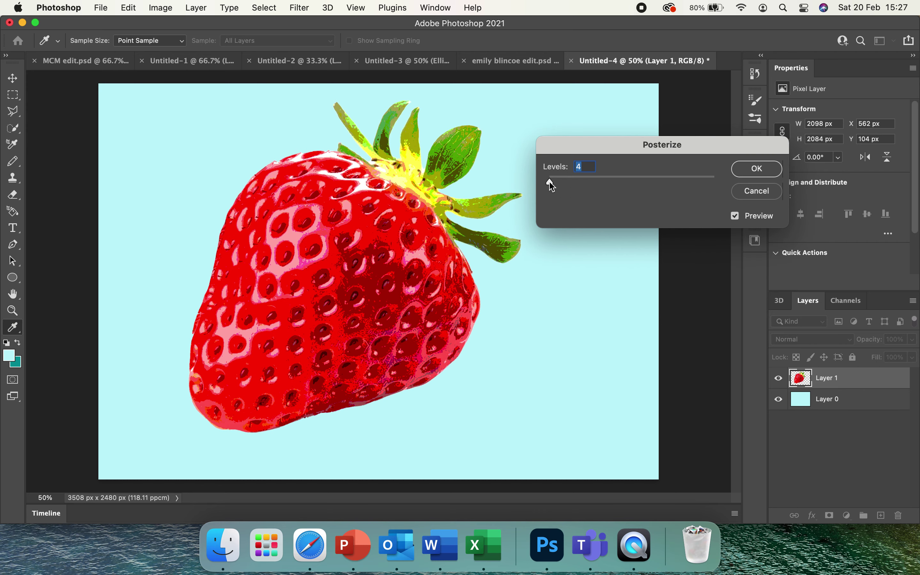
click(392, 210)
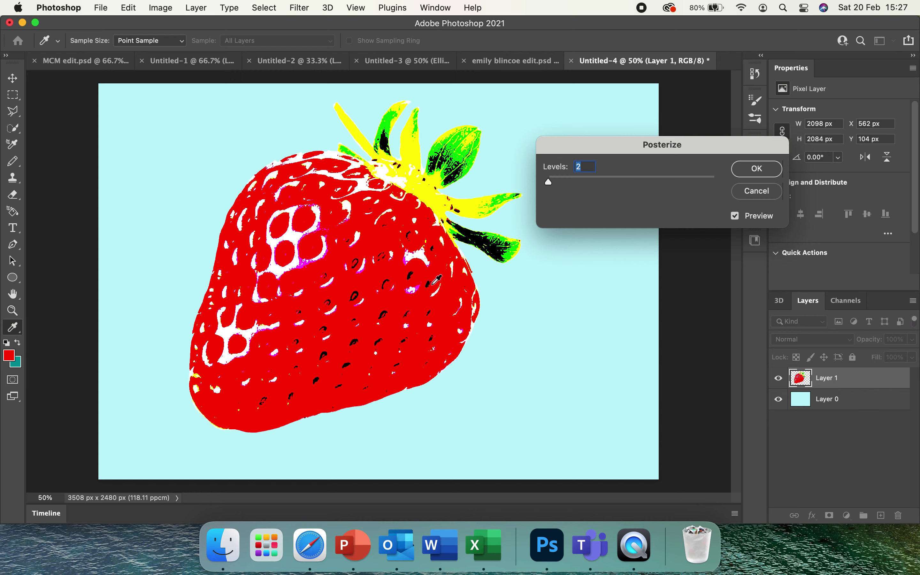
drag(550, 186, 551, 188)
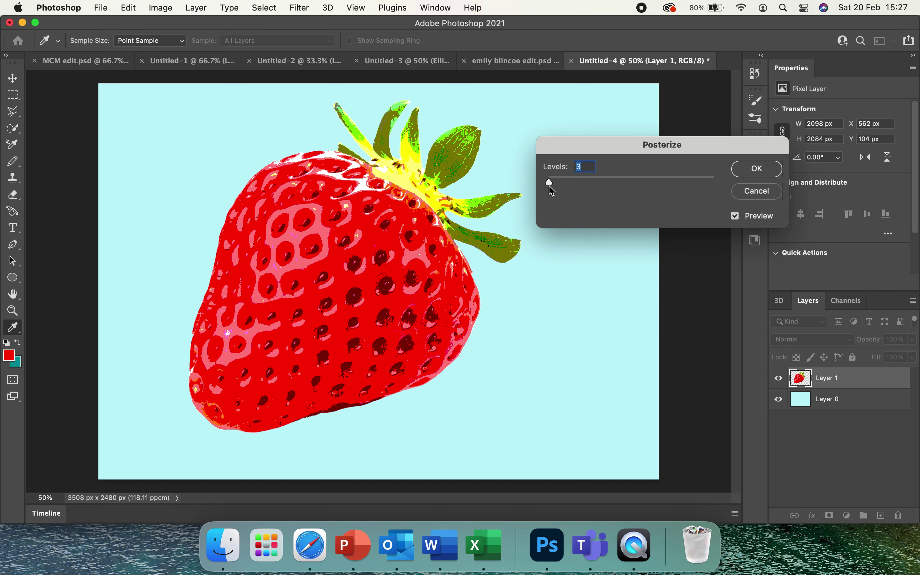
click(756, 191)
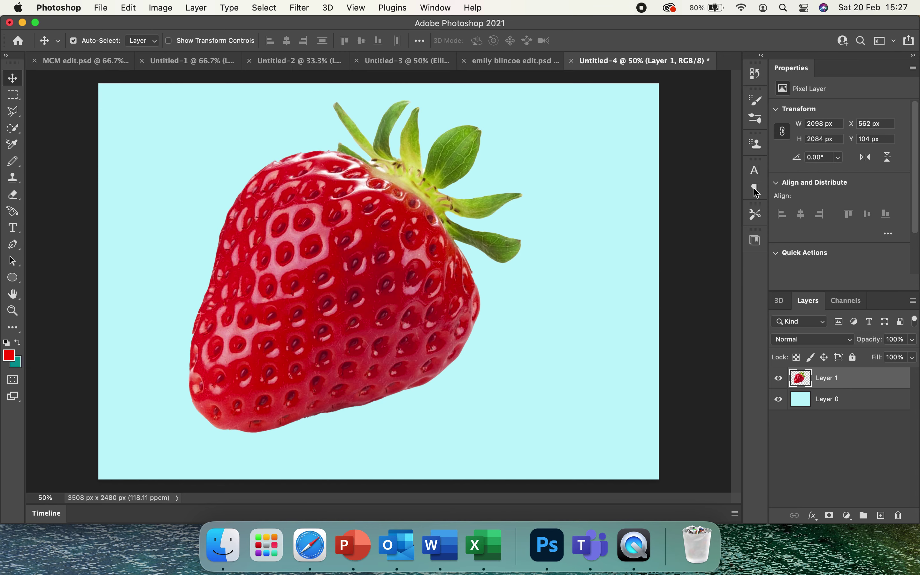
click(172, 11)
mouse_move(179, 44)
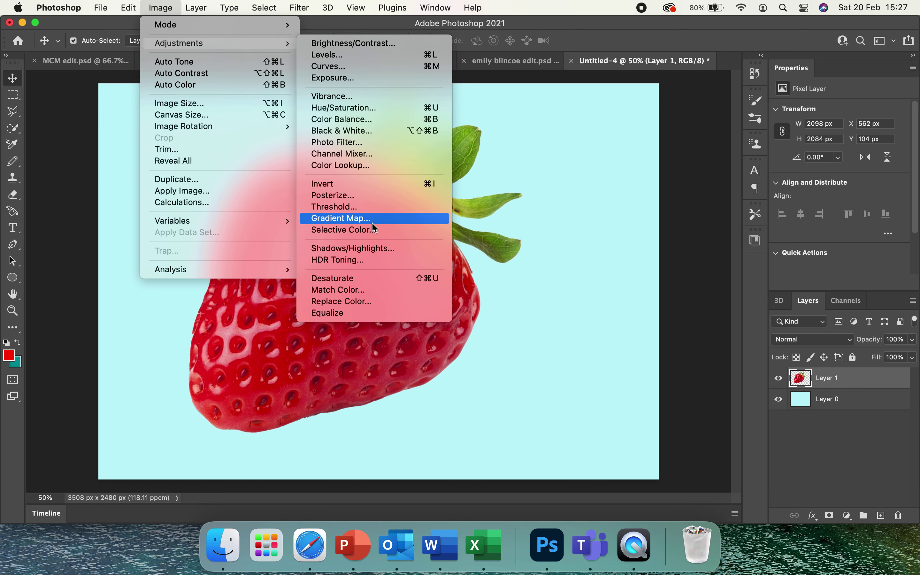
click(374, 230)
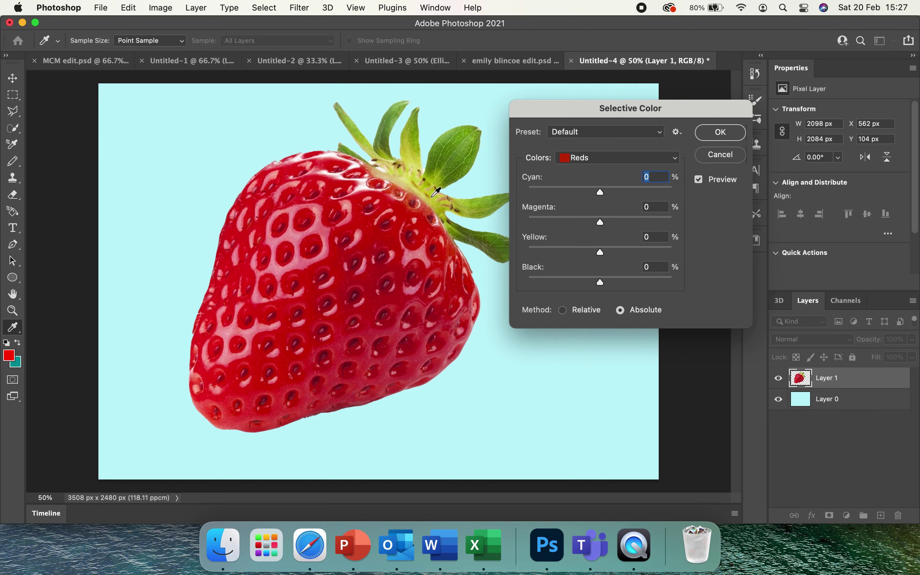
click(600, 193)
mouse_move(611, 192)
mouse_down()
mouse_move(642, 198)
mouse_move(592, 202)
mouse_move(609, 198)
mouse_up()
click(614, 163)
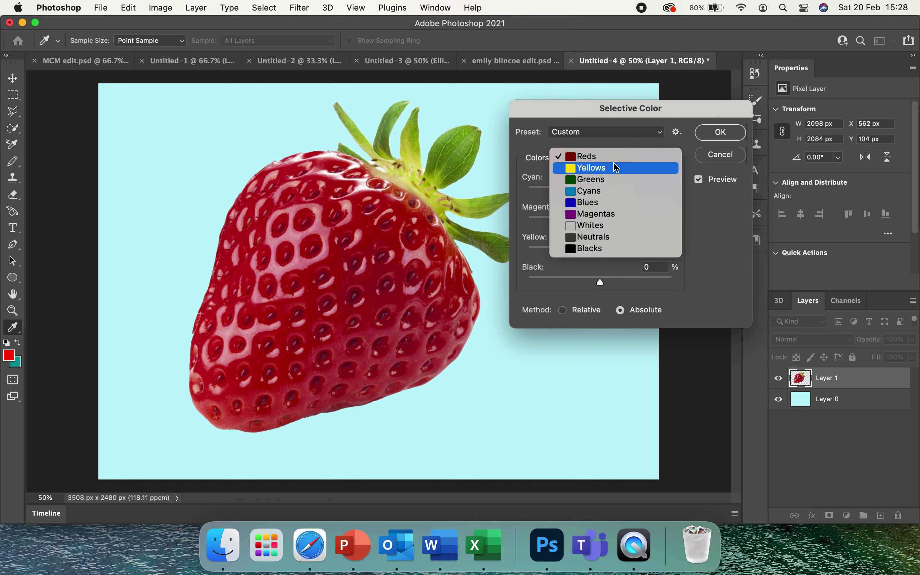
click(608, 168)
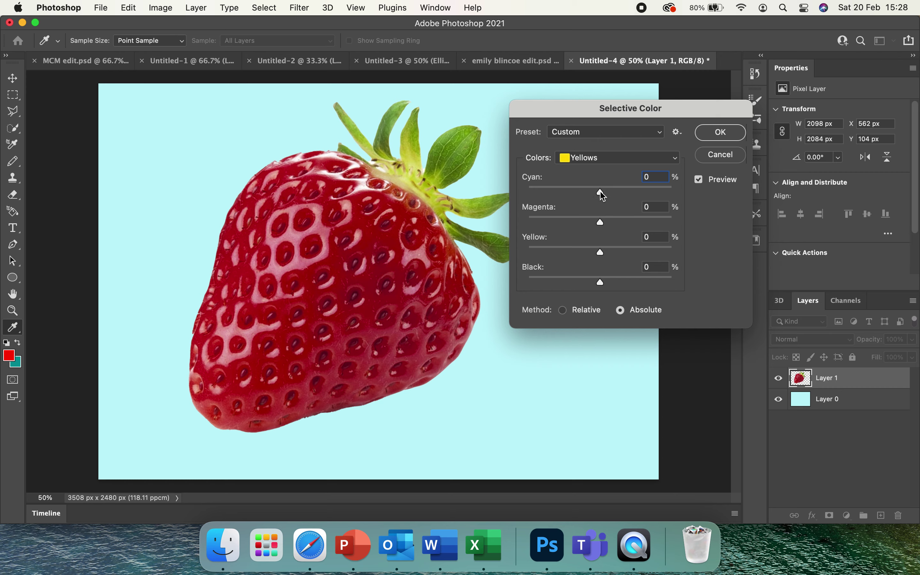
drag(616, 192, 574, 193)
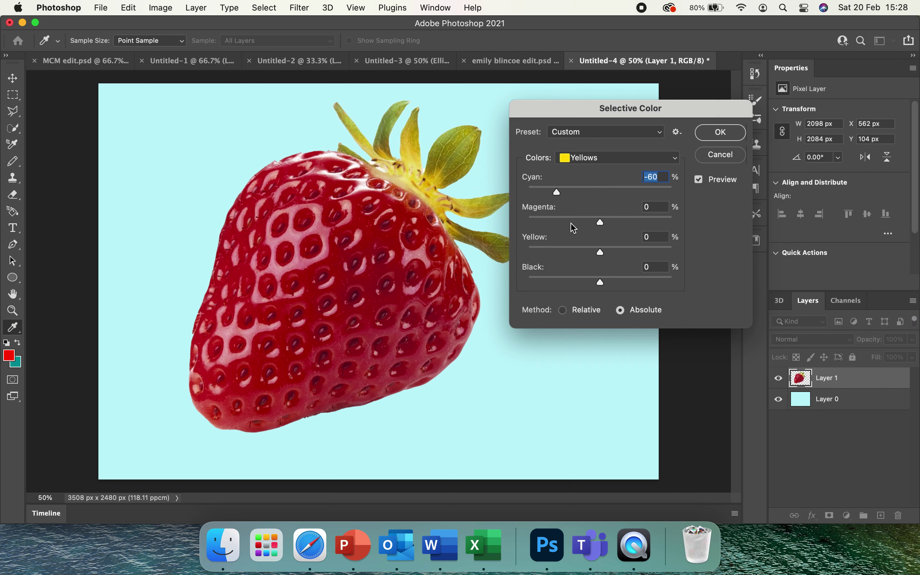
mouse_move(602, 224)
mouse_down()
mouse_move(640, 225)
mouse_move(583, 234)
mouse_move(640, 231)
mouse_move(608, 238)
mouse_up()
key(Tab)
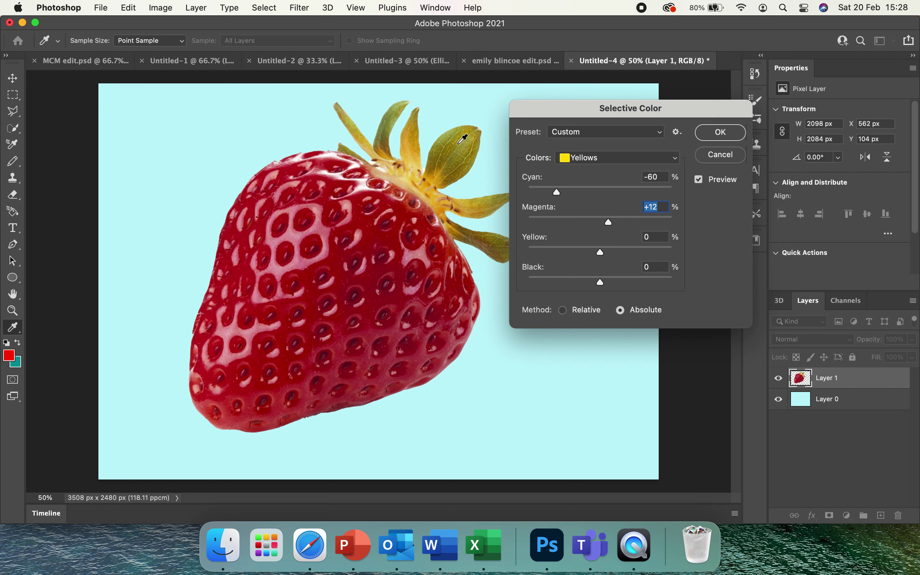
drag(601, 252, 604, 252)
key(Tab)
drag(580, 256, 581, 256)
drag(627, 226, 580, 227)
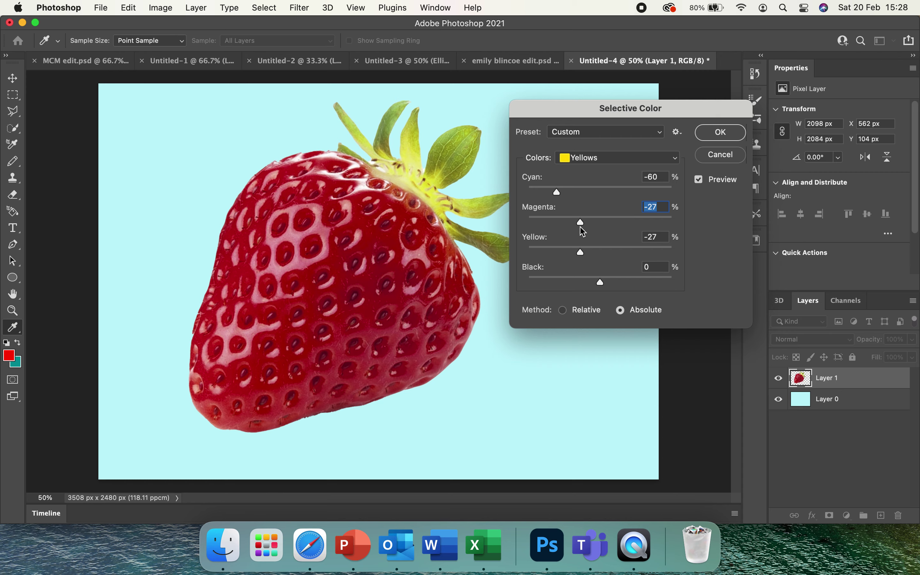
click(585, 311)
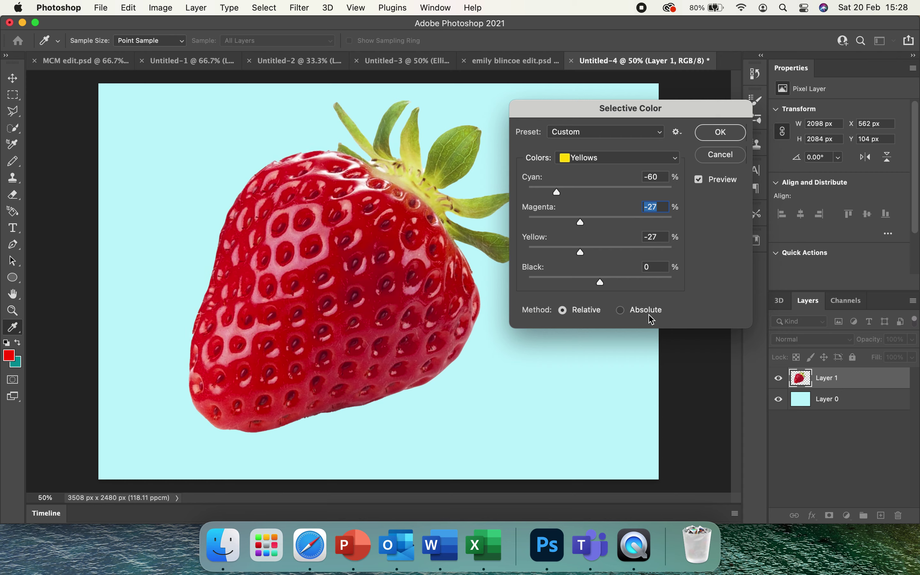
click(733, 155)
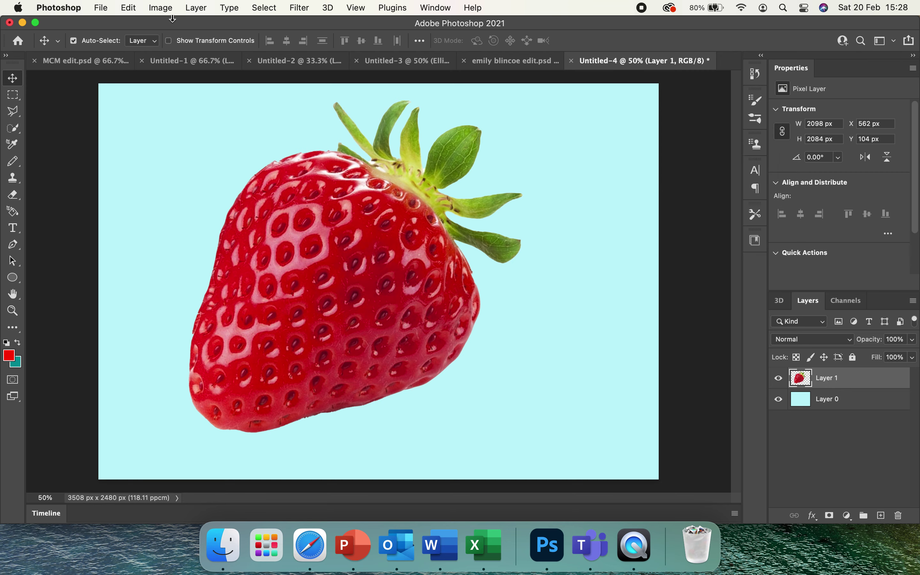
- Open Filter > Distort > Ripple on the strawberry layer (default Amount 100%, Size Medium)
click(166, 10)
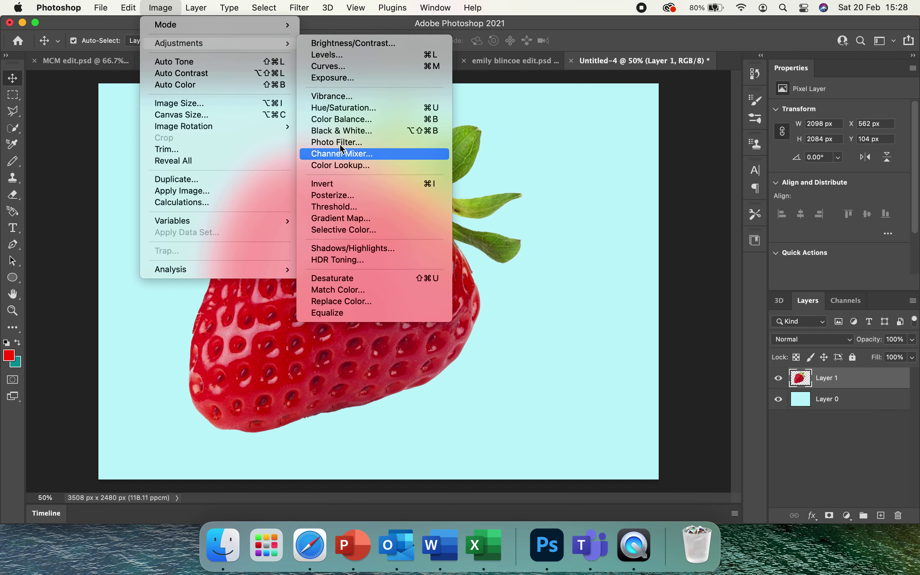
mouse_move(381, 6)
mouse_move(316, 6)
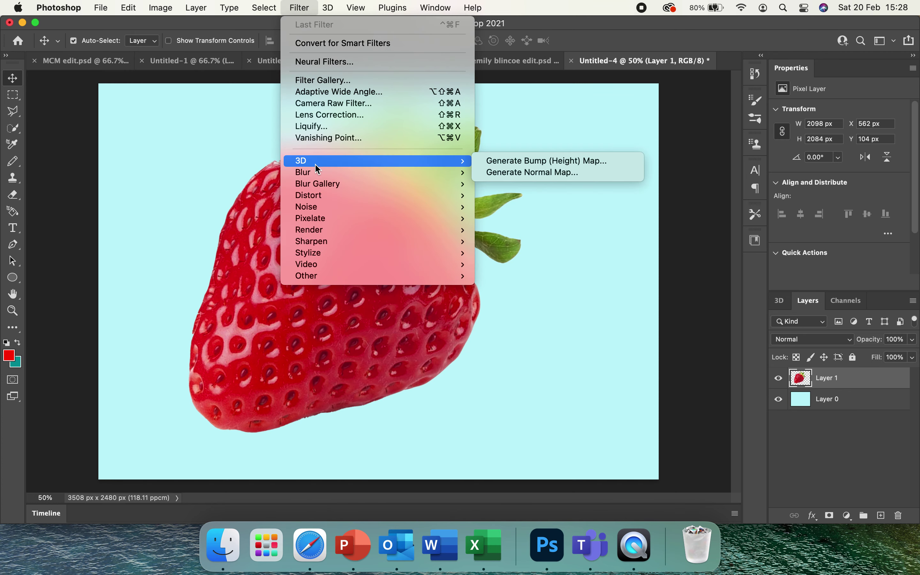
mouse_move(344, 195)
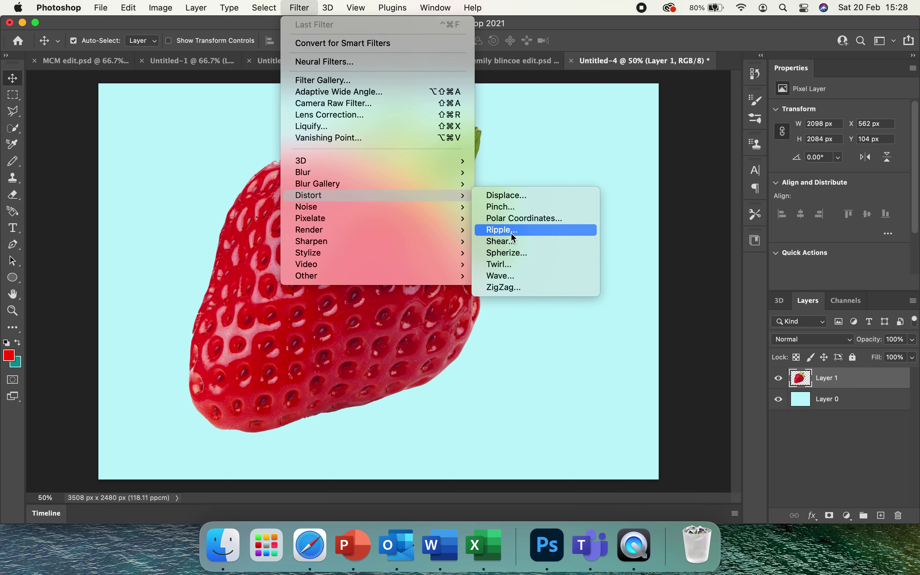
click(513, 230)
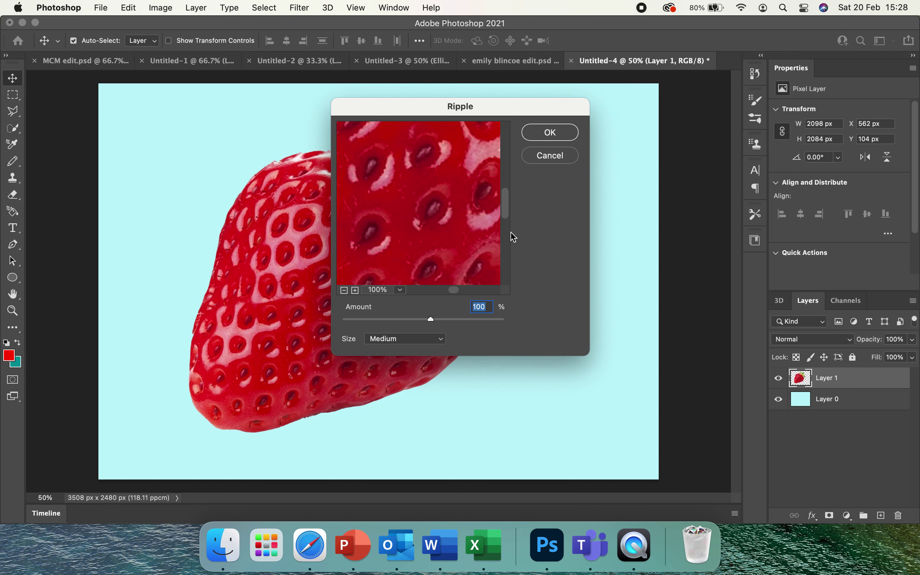
- Apply a Ripple filter at Amount 999% and Size Medium to the strawberry
drag(532, 108, 724, 104)
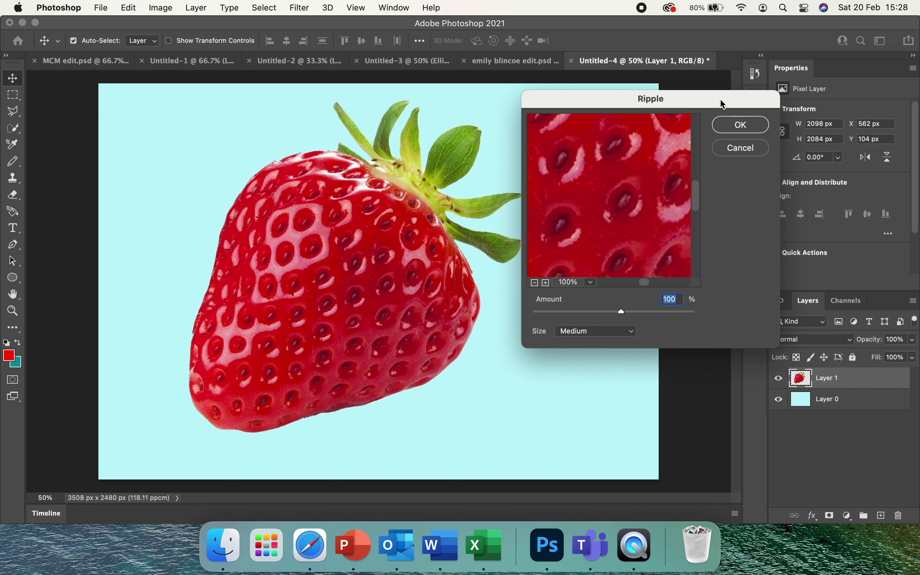
mouse_move(634, 206)
mouse_down()
mouse_move(638, 173)
mouse_move(638, 186)
mouse_up()
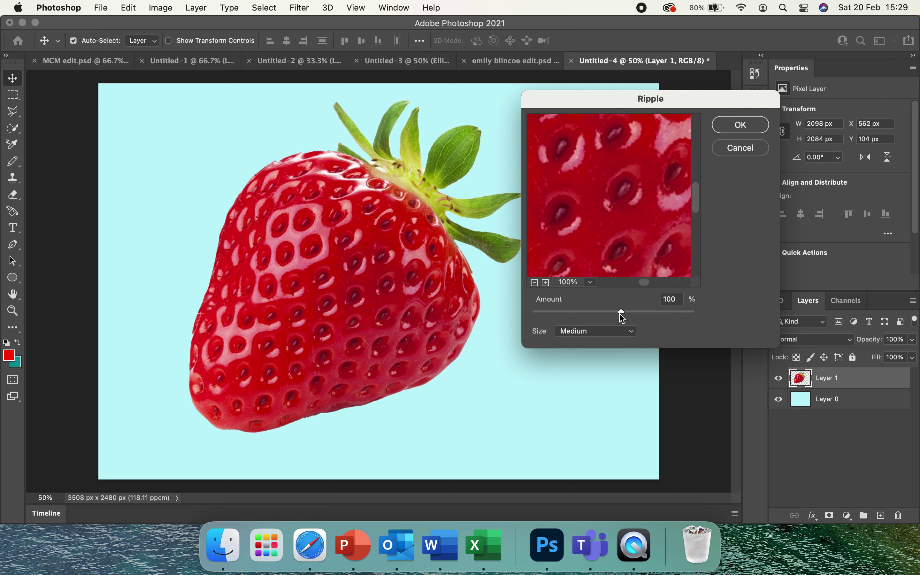
drag(621, 314, 657, 312)
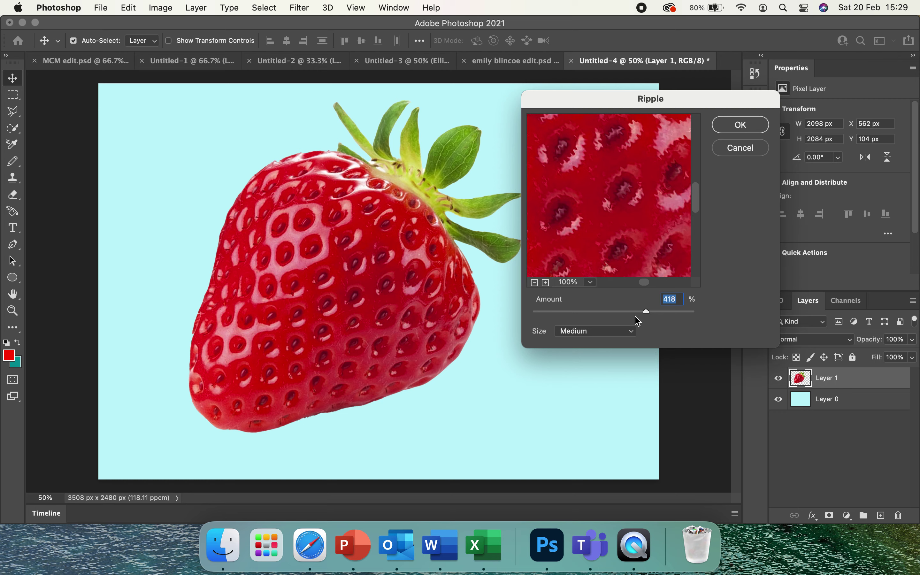
drag(647, 310, 717, 321)
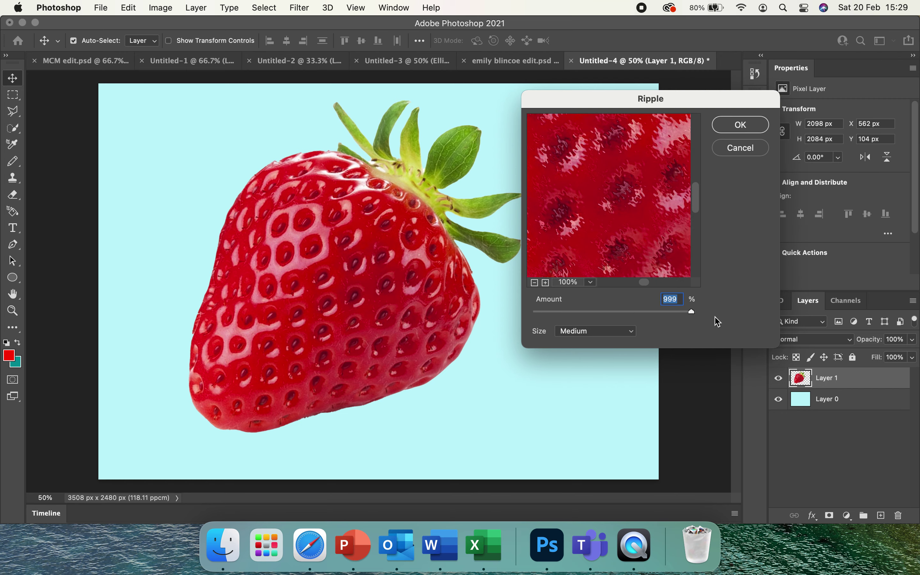
click(741, 126)
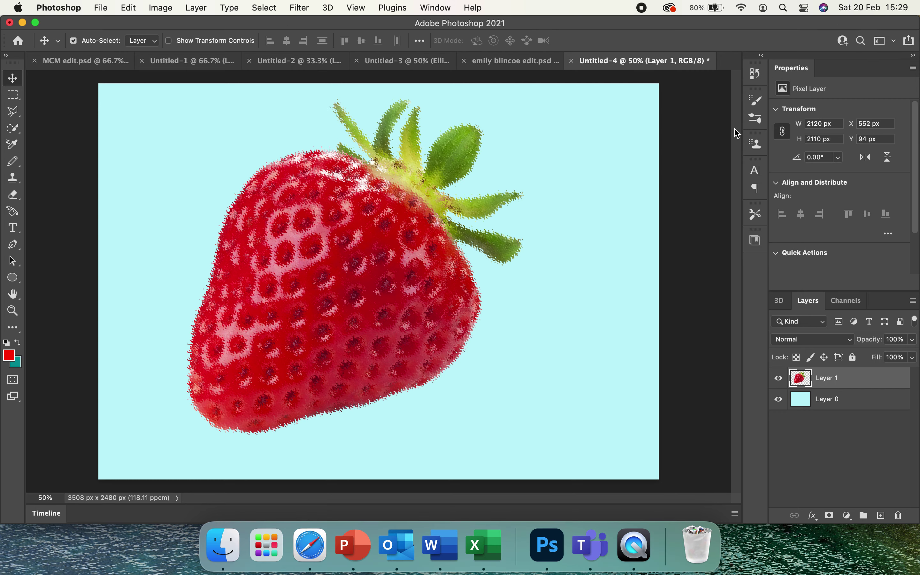
- Undo the Ripple so the strawberry has smooth edges, then bring up the Filter menu
key(super+z)
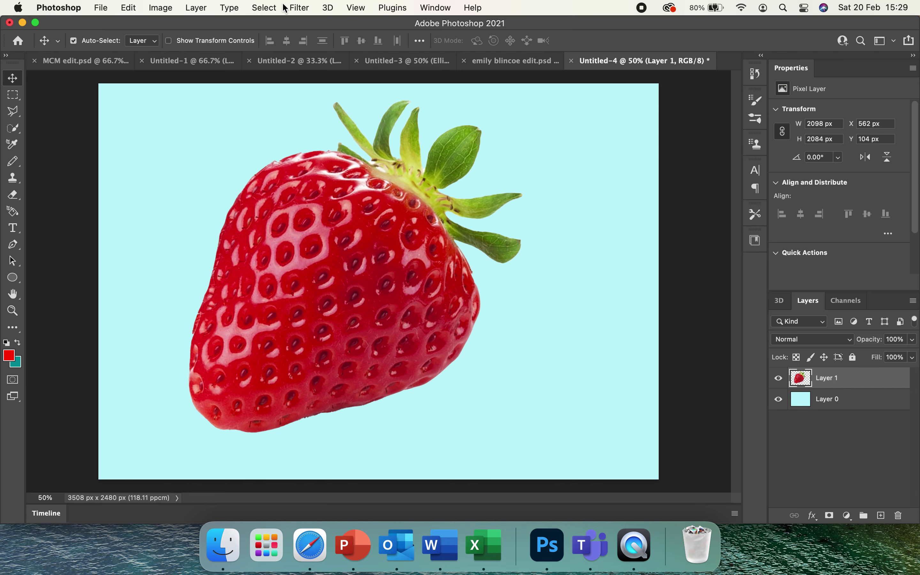
click(309, 10)
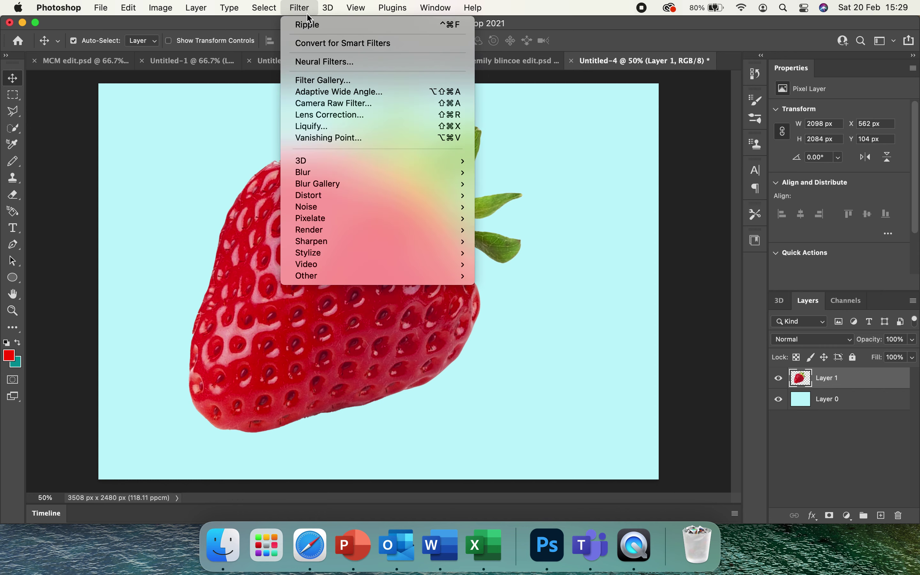